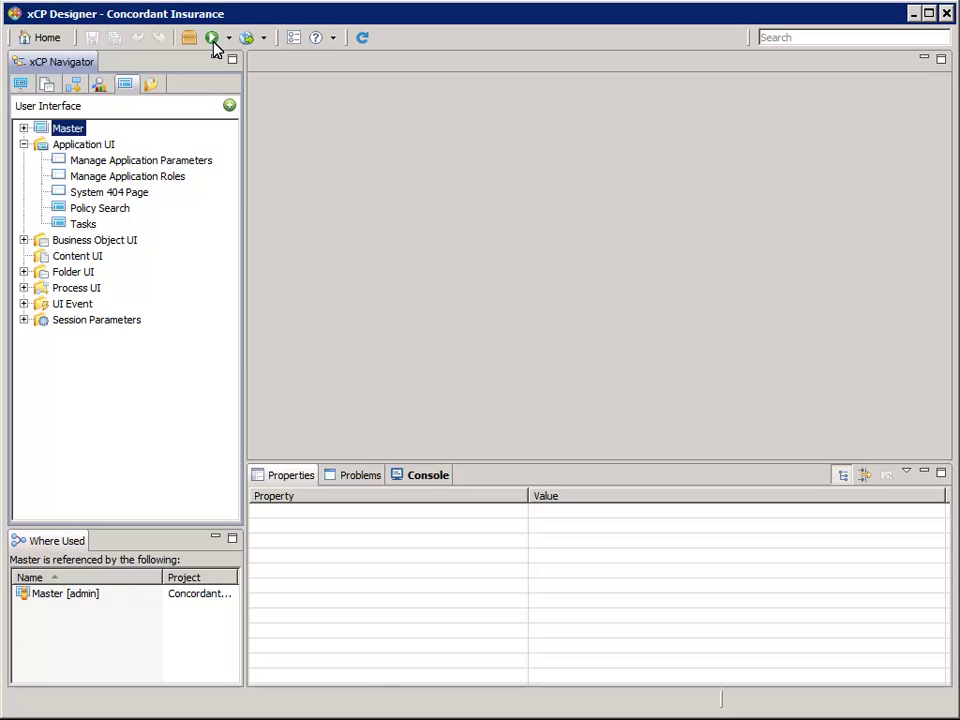
# - Run the Concordant Insurance project to deploy it, then bring up the Preview options
pyautogui.click(212, 40)
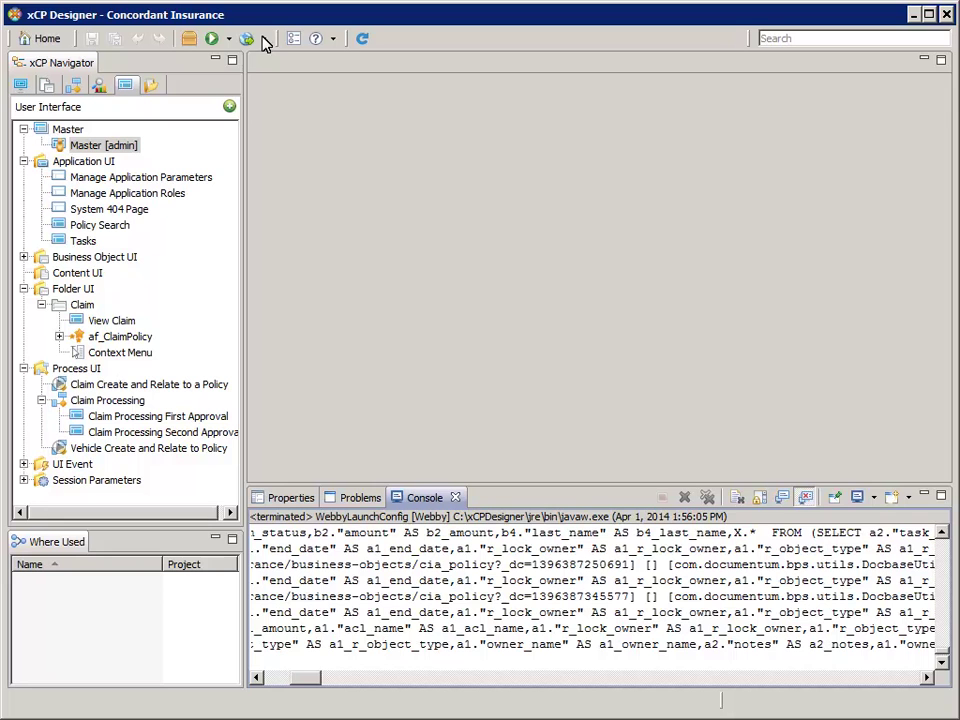
pyautogui.click(263, 39)
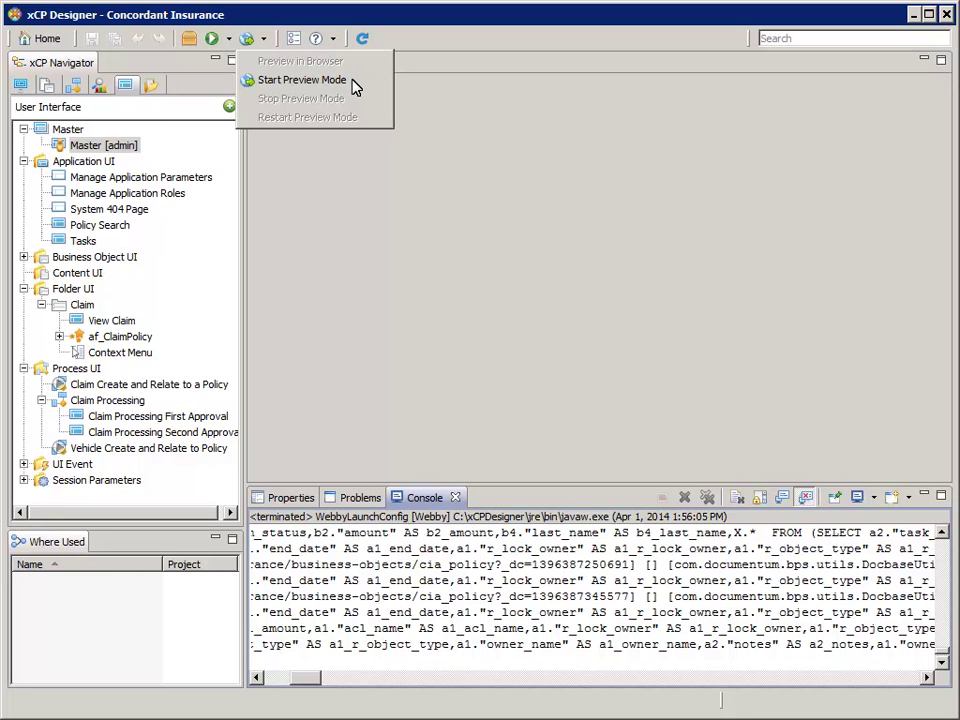
# - Start preview mode, confirm Jetty started on port 8888, and reopen the Preview options
pyautogui.click(302, 80)
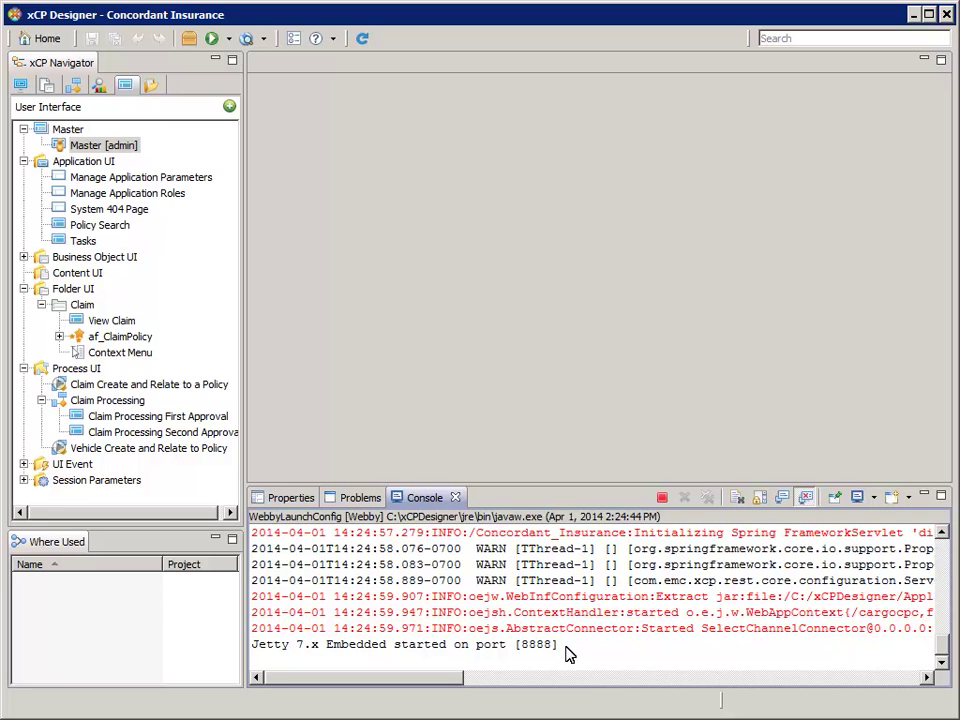
pyautogui.moveTo(560, 645); pyautogui.dragTo(253, 645)
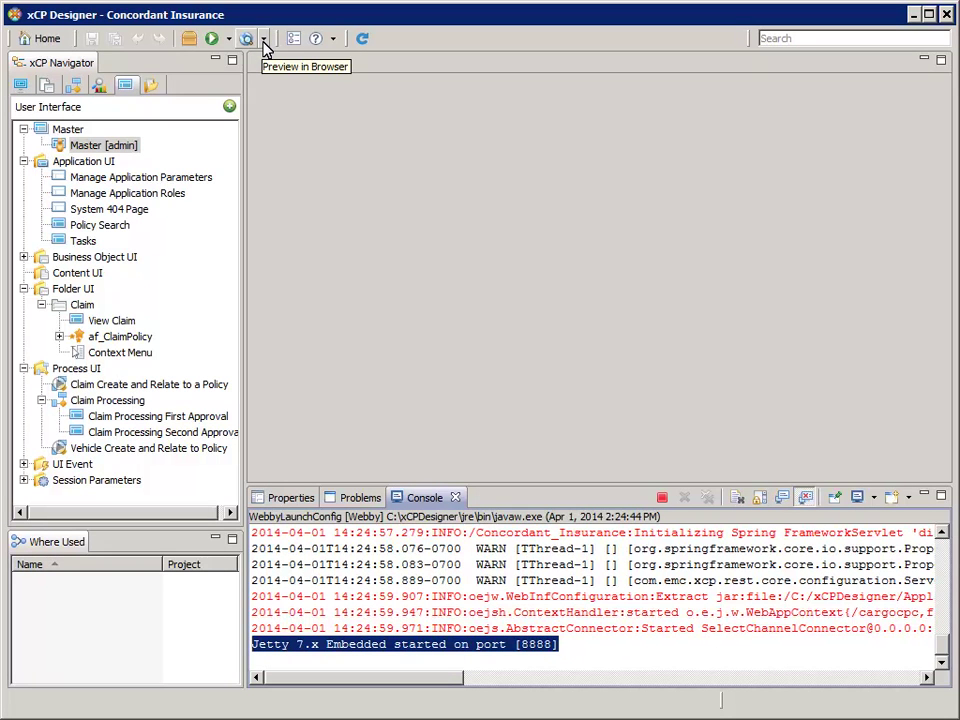
pyautogui.click(264, 40)
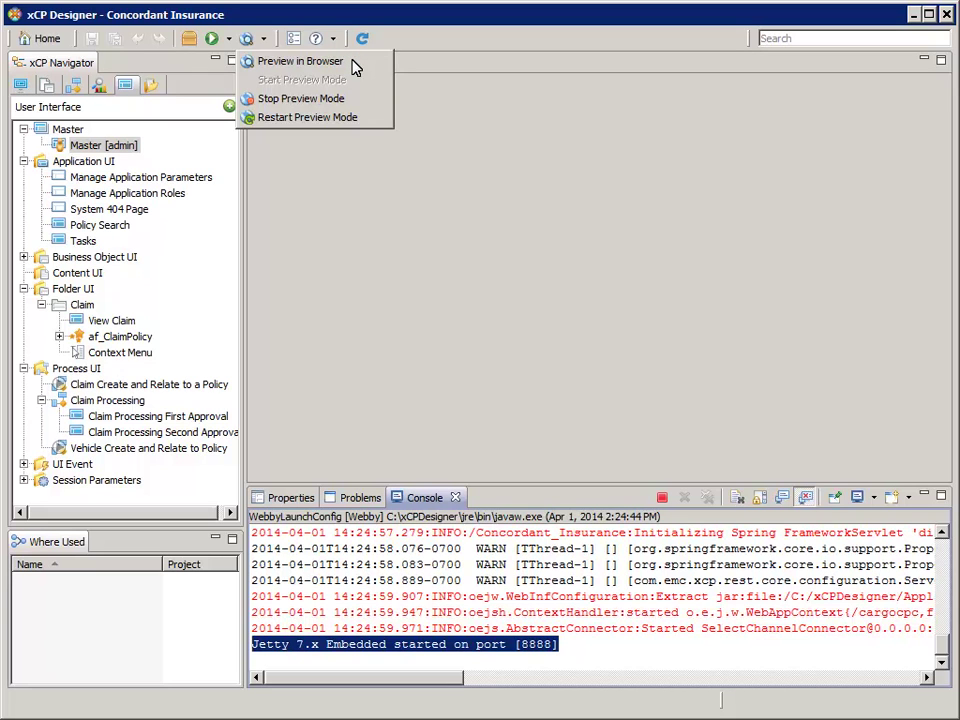
# - Preview the app in the browser and sign in with the administrator password
pyautogui.click(354, 63)
pyautogui.click(473, 368)
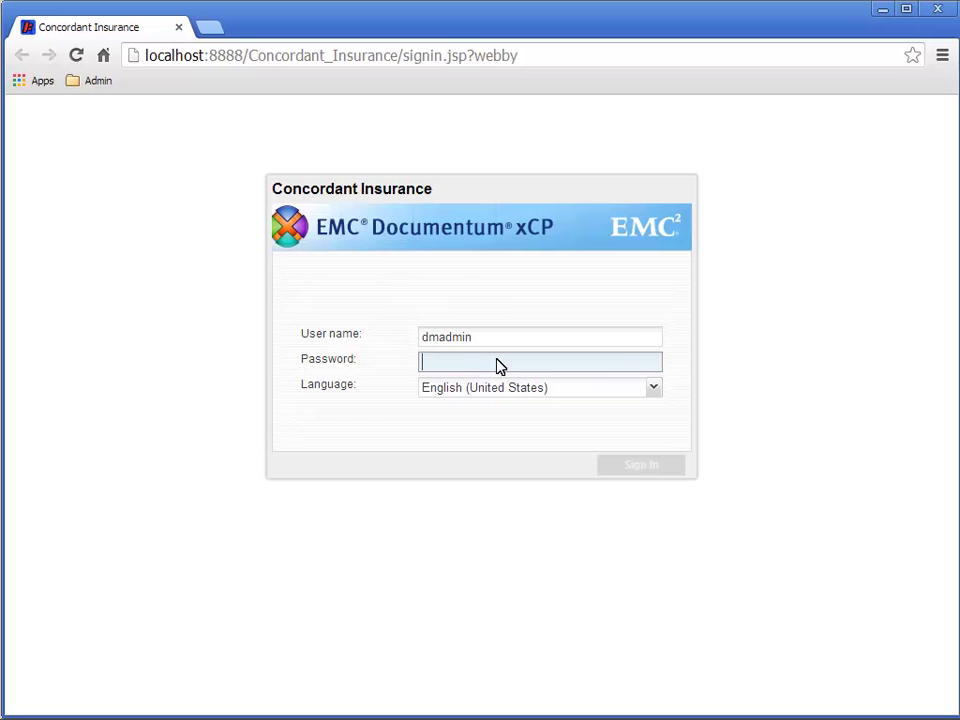
pyautogui.write('*********')
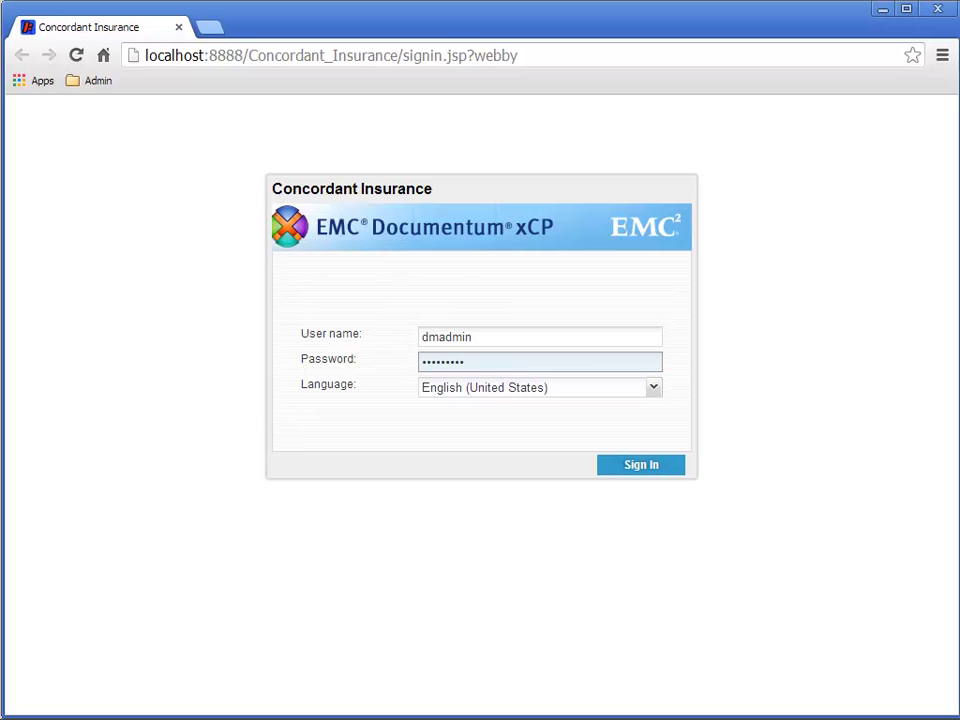
pyautogui.click(669, 464)
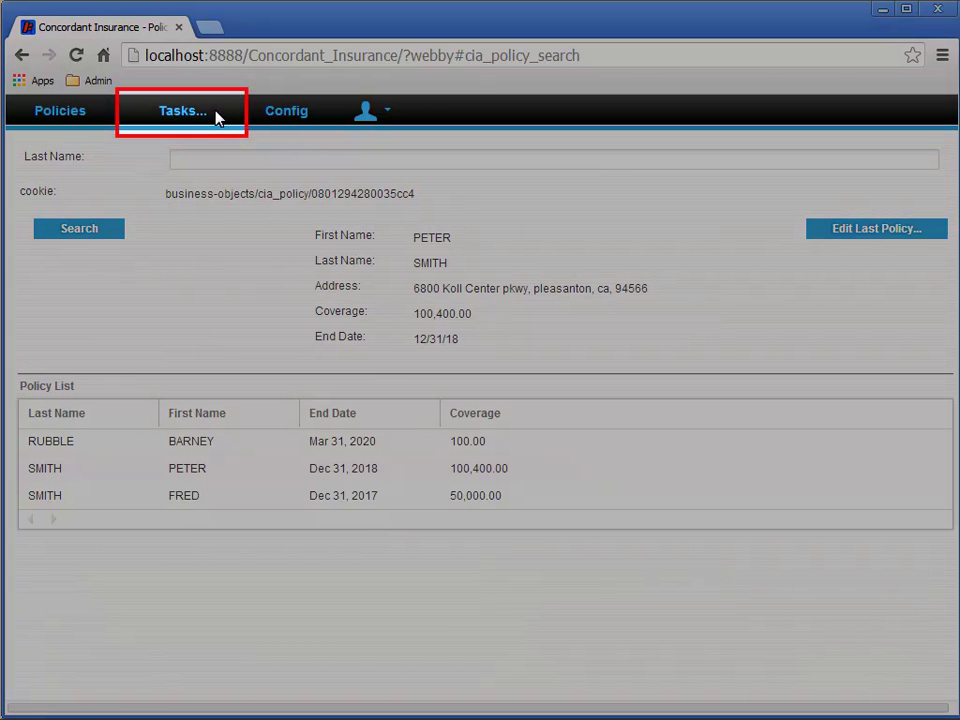
# - Switch to the Tasks page, which shows an empty work-queue list
pyautogui.click(217, 116)
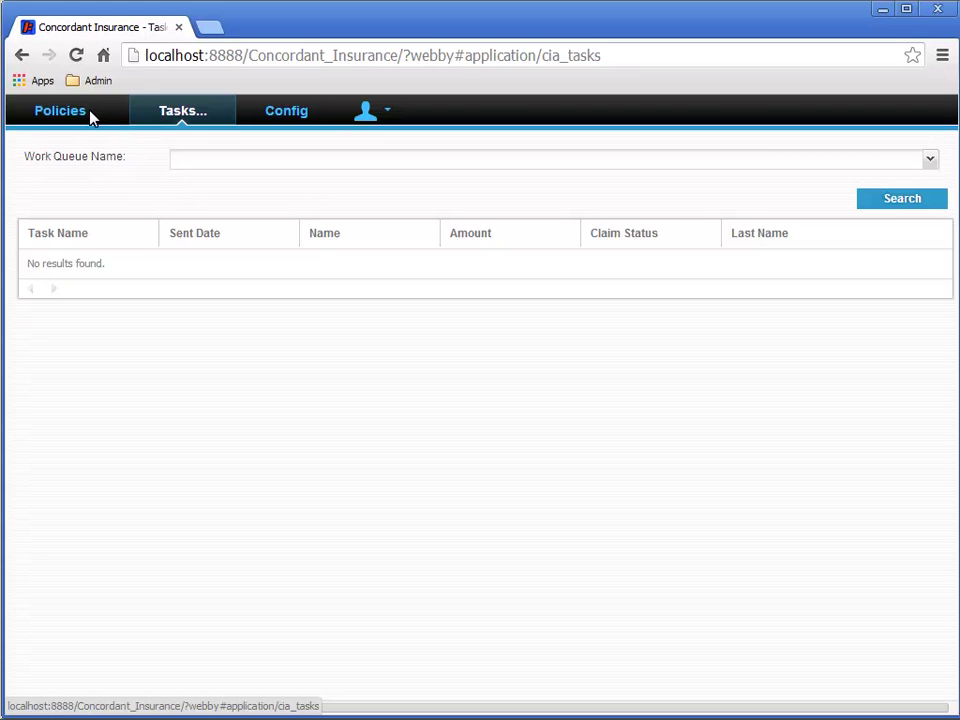
# - Search policies, edit the last policy, and start a new claim from its Claims list
pyautogui.click(90, 116)
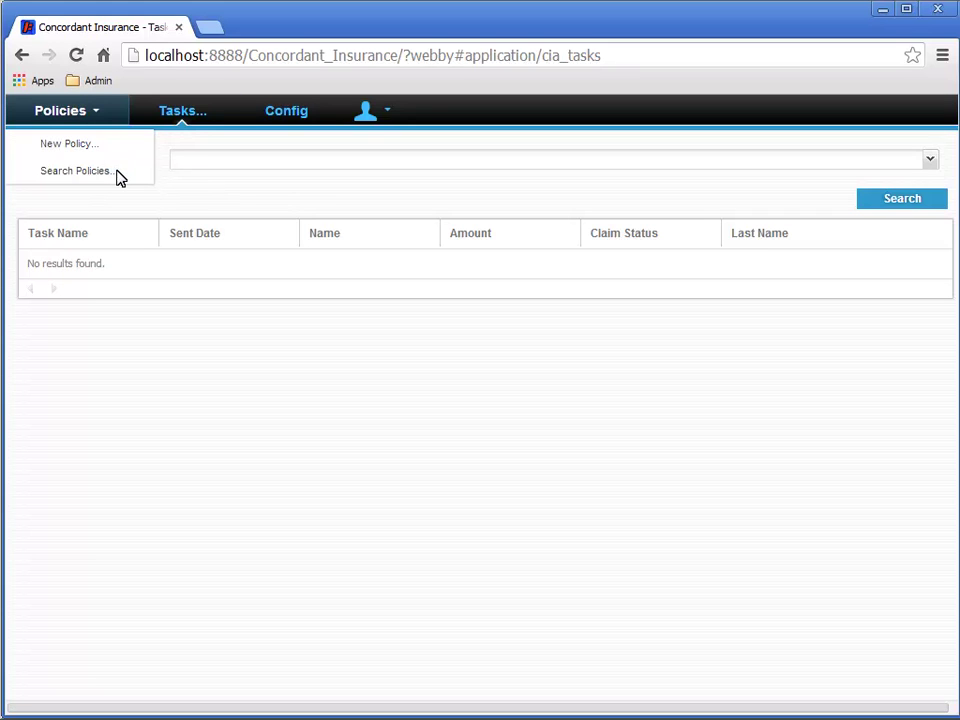
pyautogui.click(118, 177)
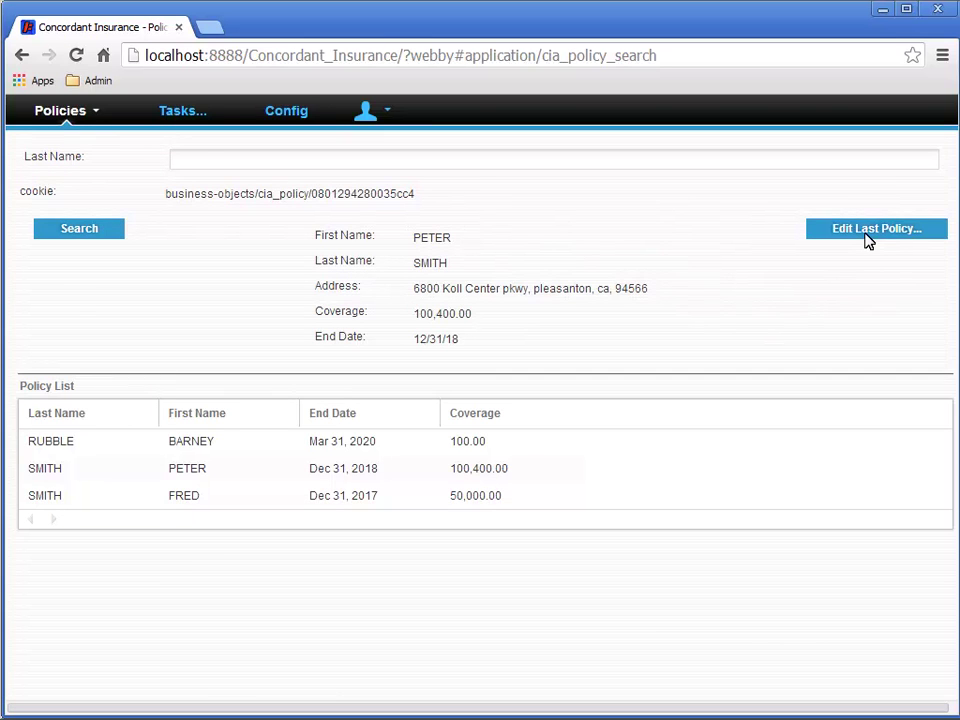
pyautogui.click(868, 238)
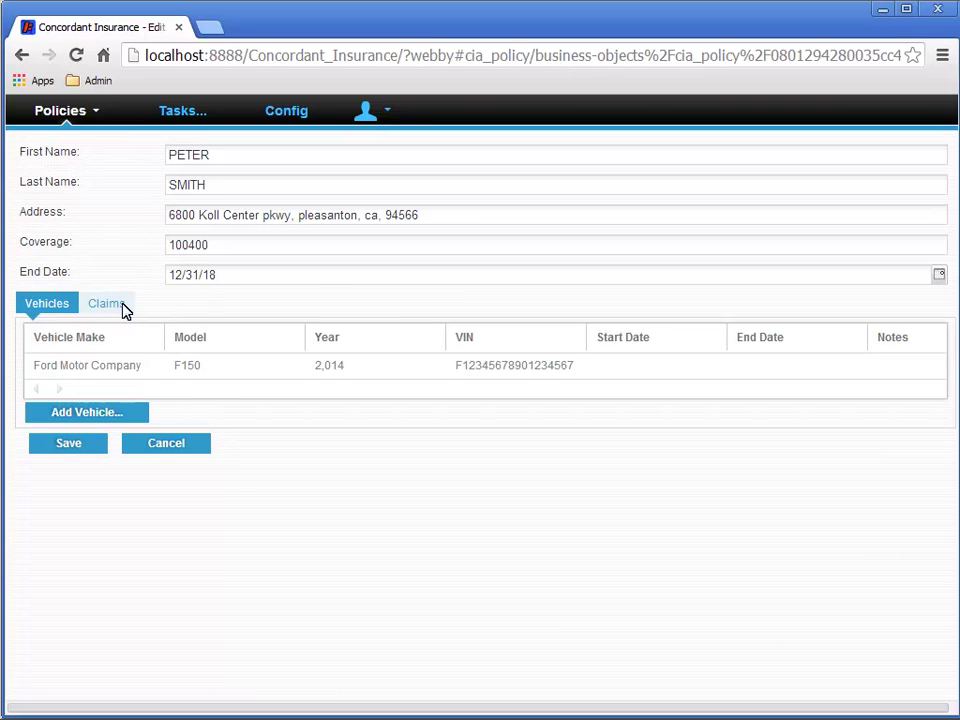
pyautogui.click(124, 311)
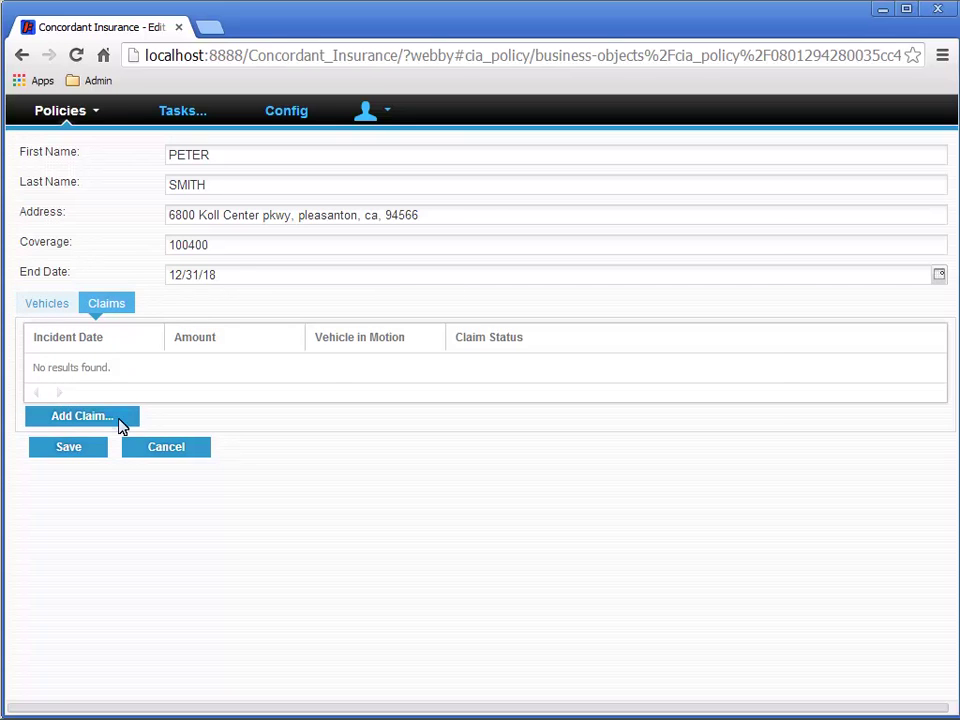
pyautogui.click(118, 420)
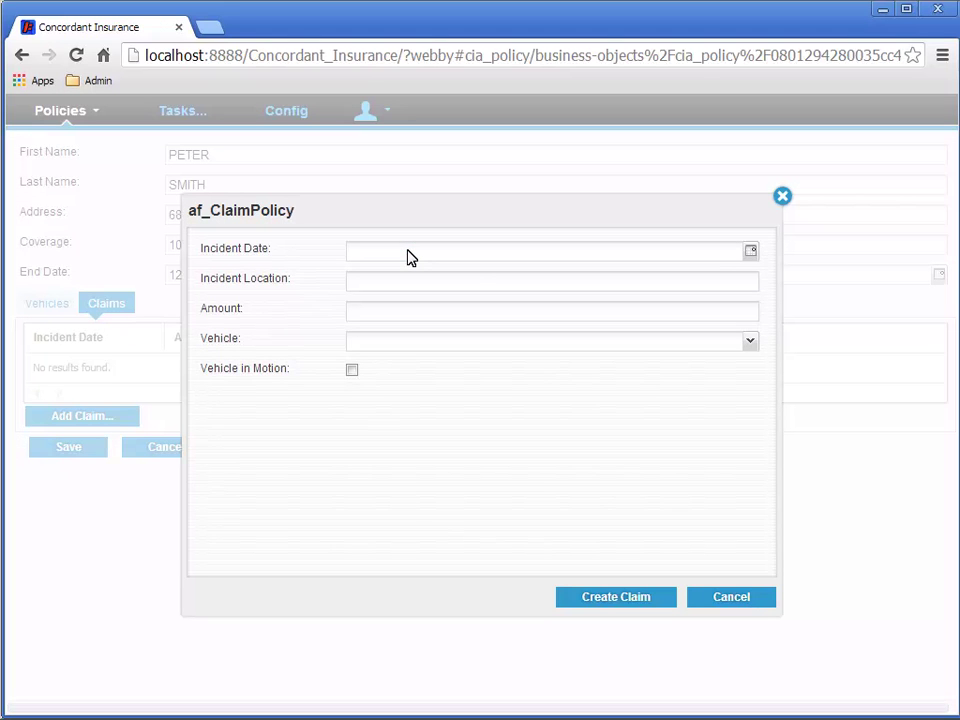
# - Enter incident date 03/21/2014, the incident location address, and amount 1000
pyautogui.write('03/21/201')
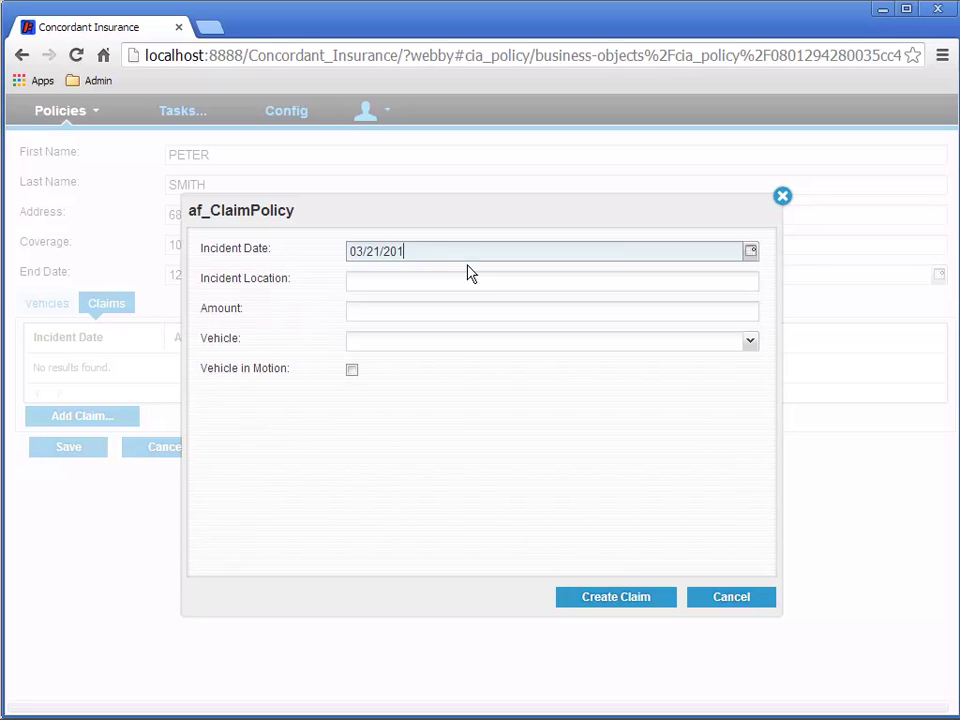
pyautogui.write('4')
pyautogui.press('Tab')
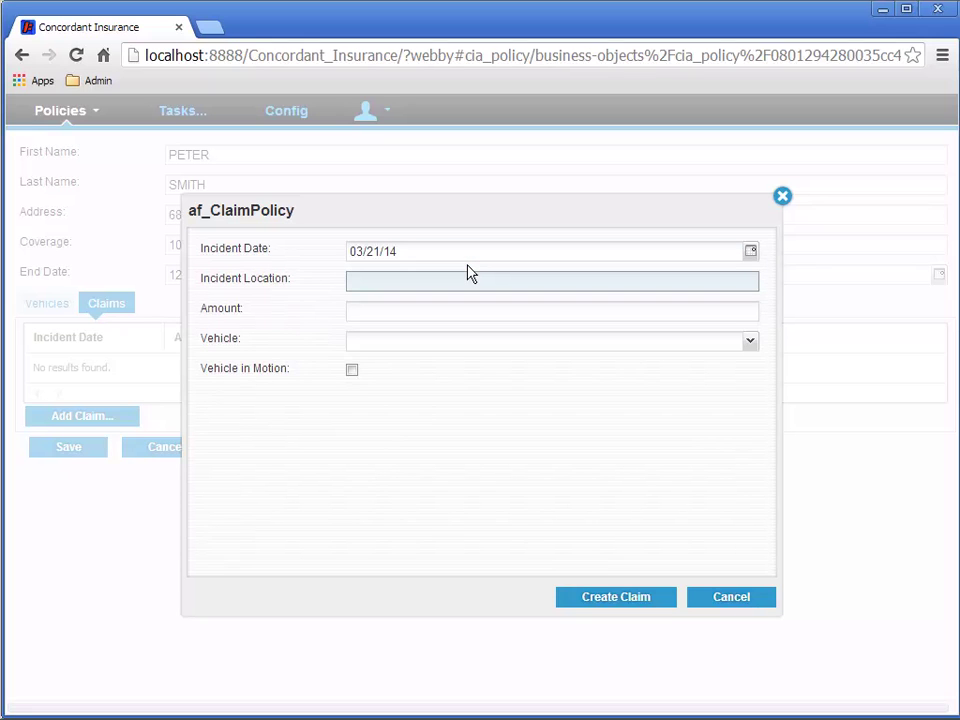
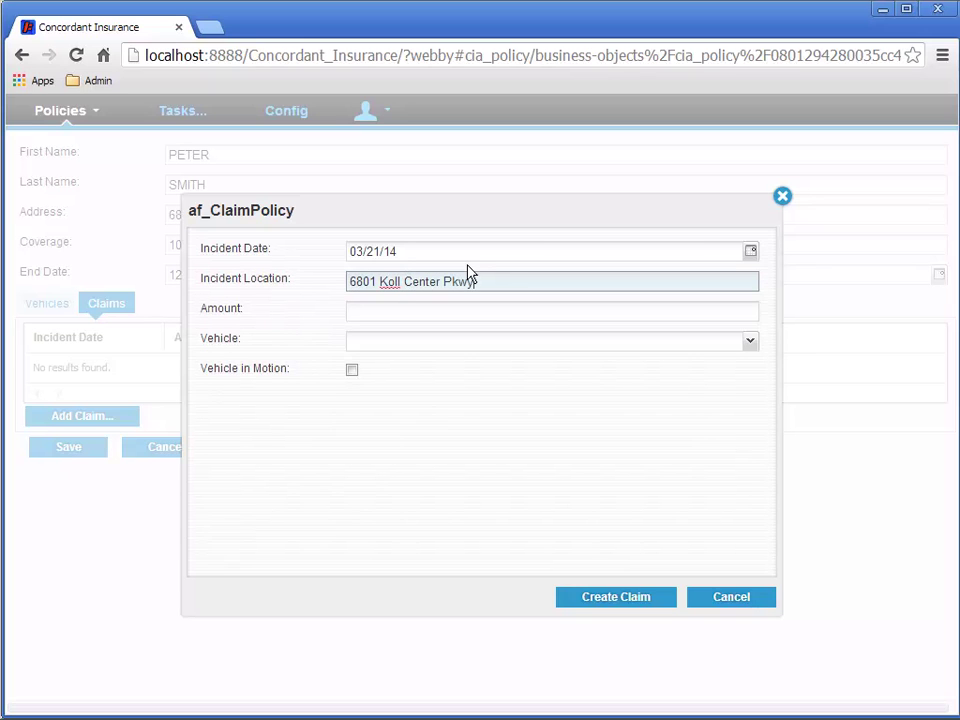
pyautogui.press('Tab')
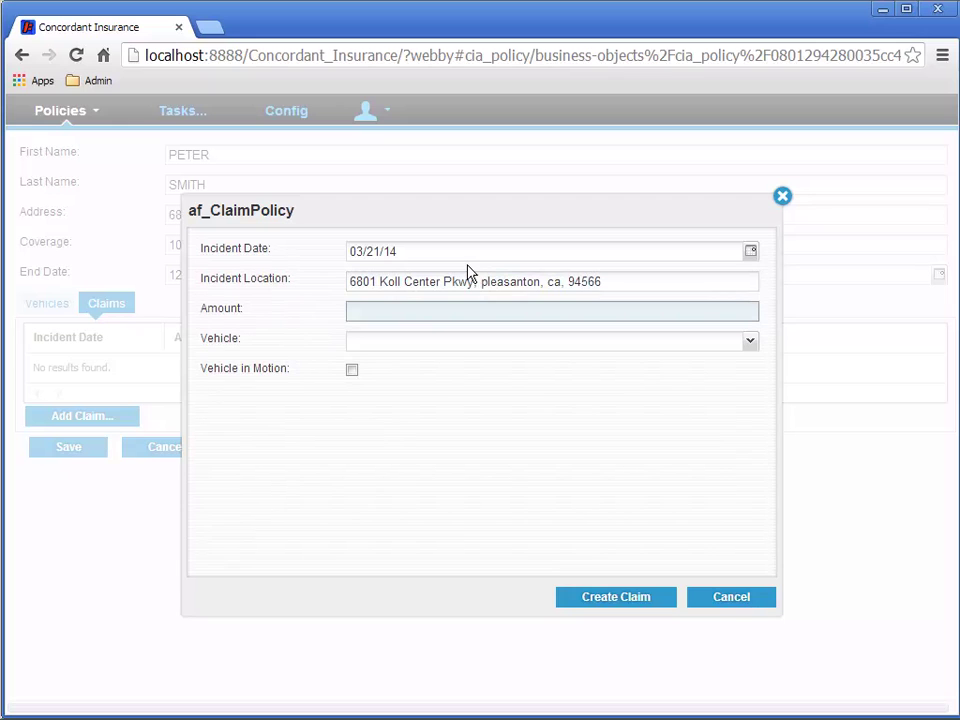
pyautogui.write('1000')
# - Choose the policy's only vehicle, mark it in motion, and create the claim
pyautogui.click(750, 343)
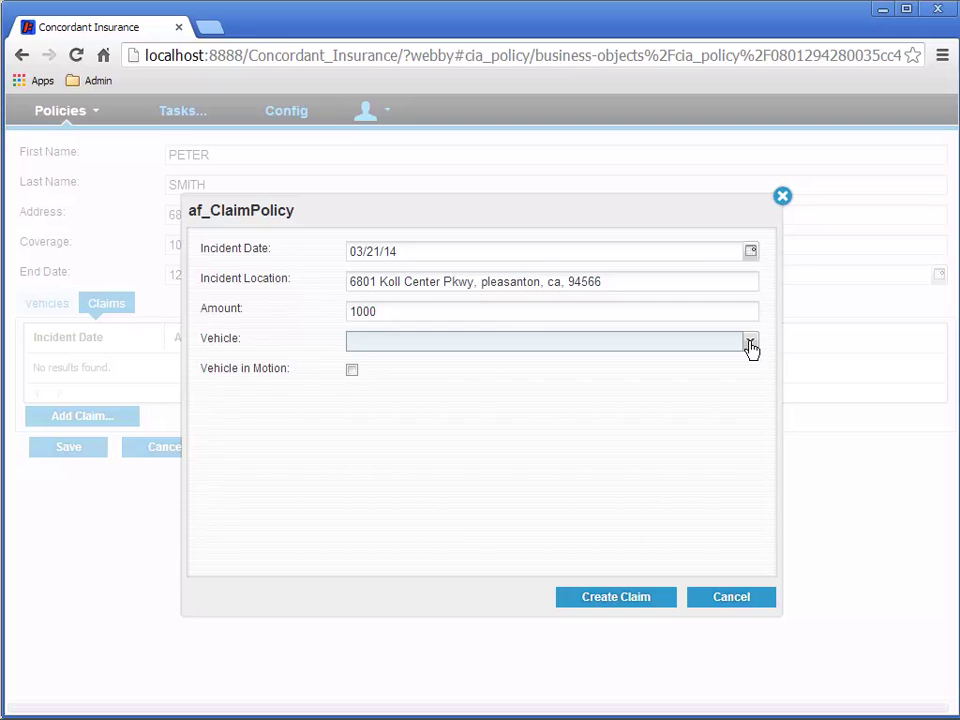
pyautogui.click(750, 343)
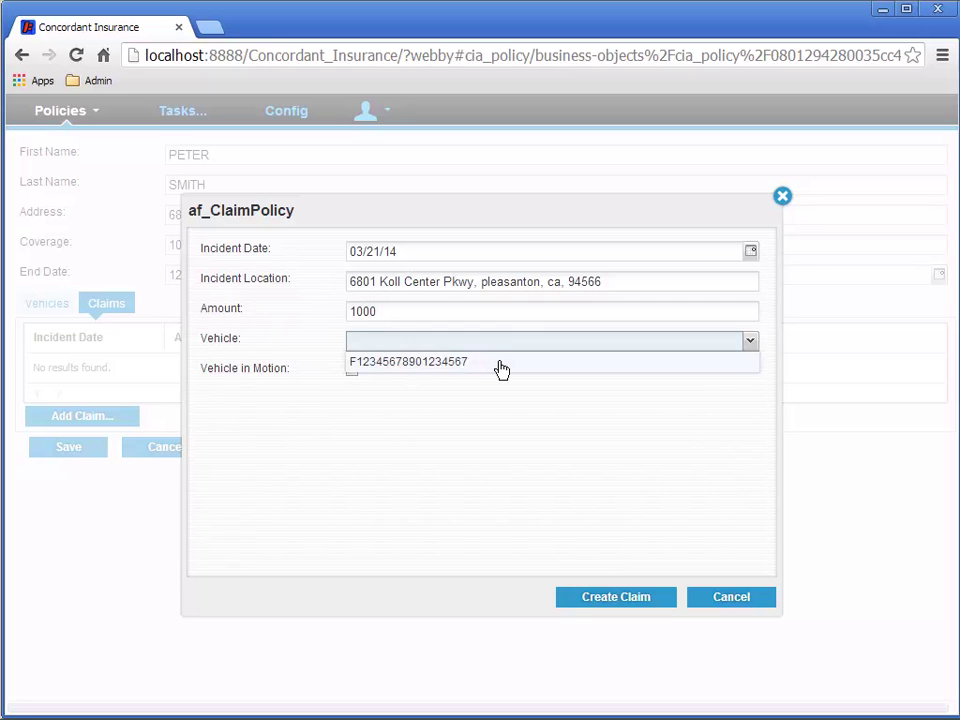
pyautogui.click(500, 364)
pyautogui.click(352, 372)
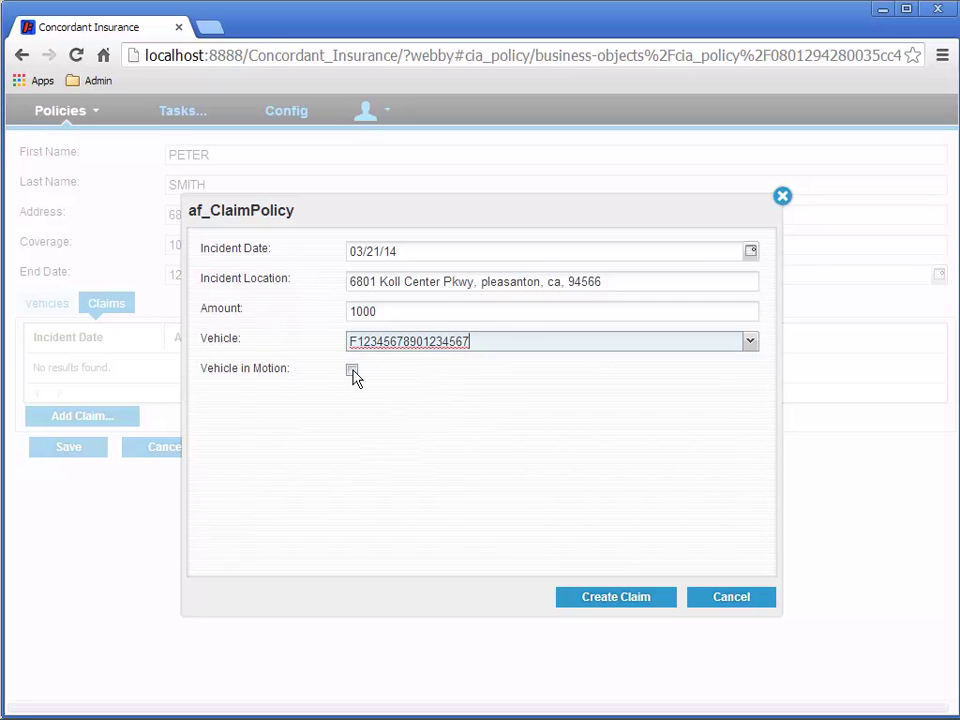
pyautogui.click(352, 371)
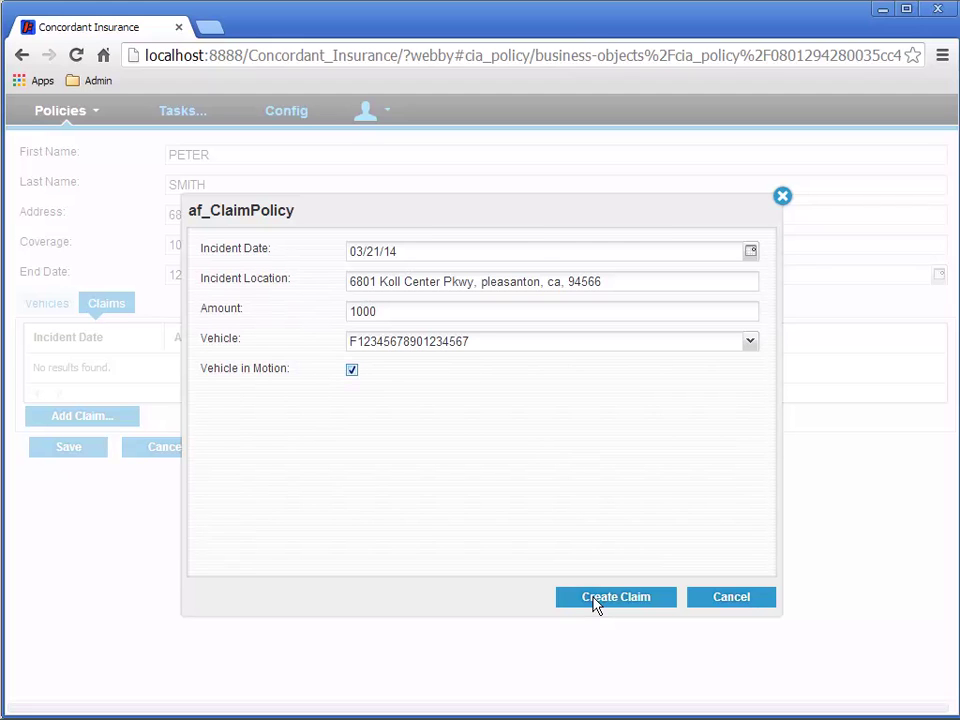
pyautogui.click(596, 599)
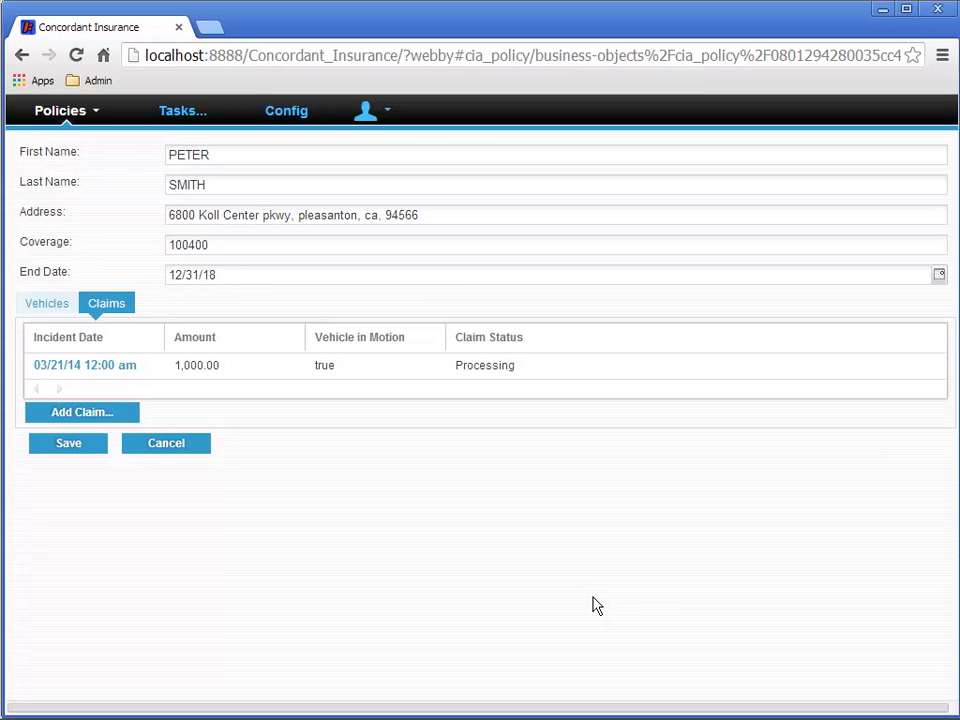
# - View the Tasks list, now holding a First Approval task for the 1,000.00 claim
pyautogui.click(187, 116)
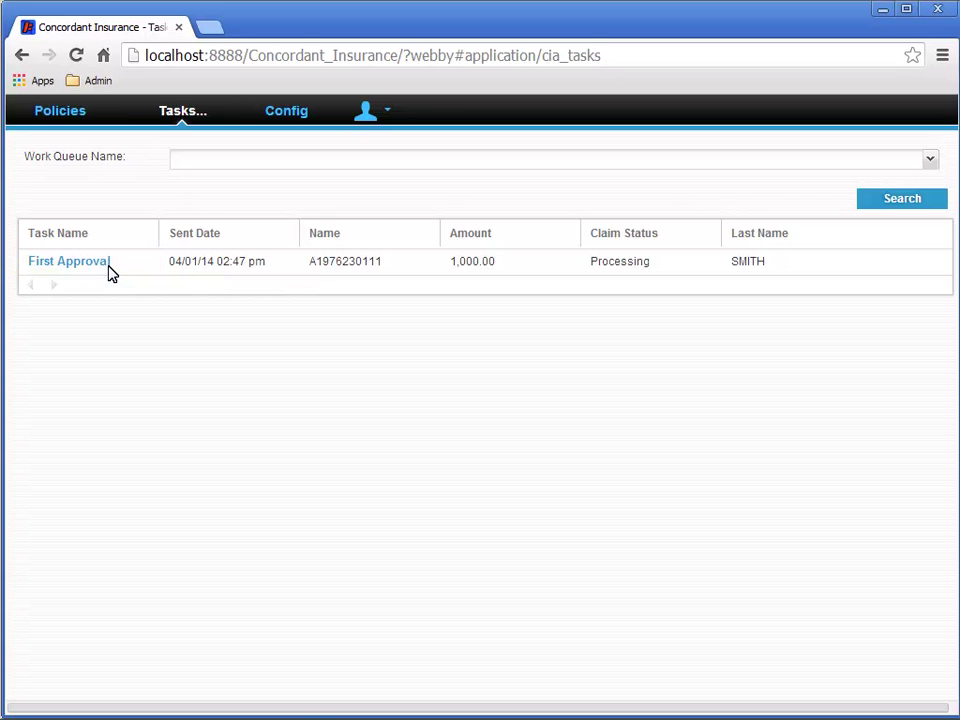
# - Open the First Approval task for the 1,000.00 claim
pyautogui.click(68, 261)
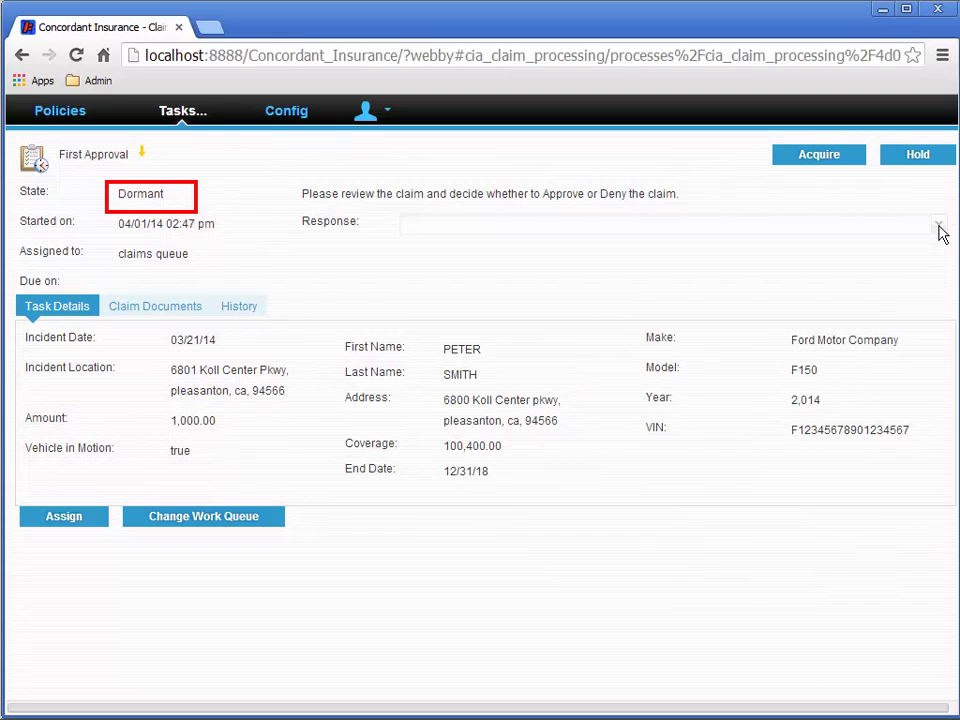
pyautogui.click(808, 157)
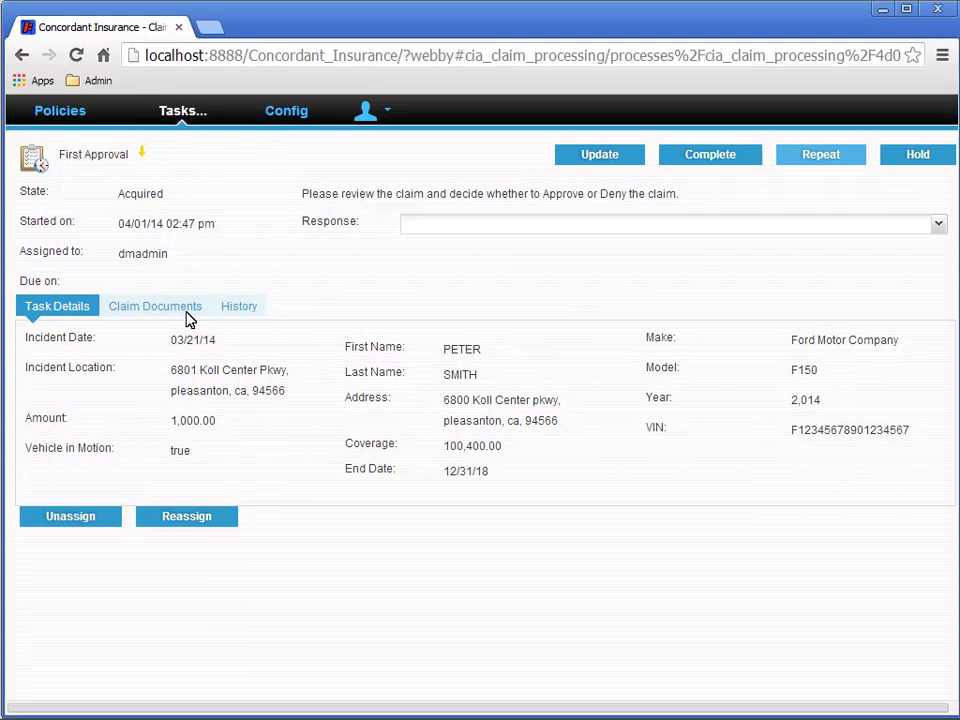
pyautogui.click(187, 312)
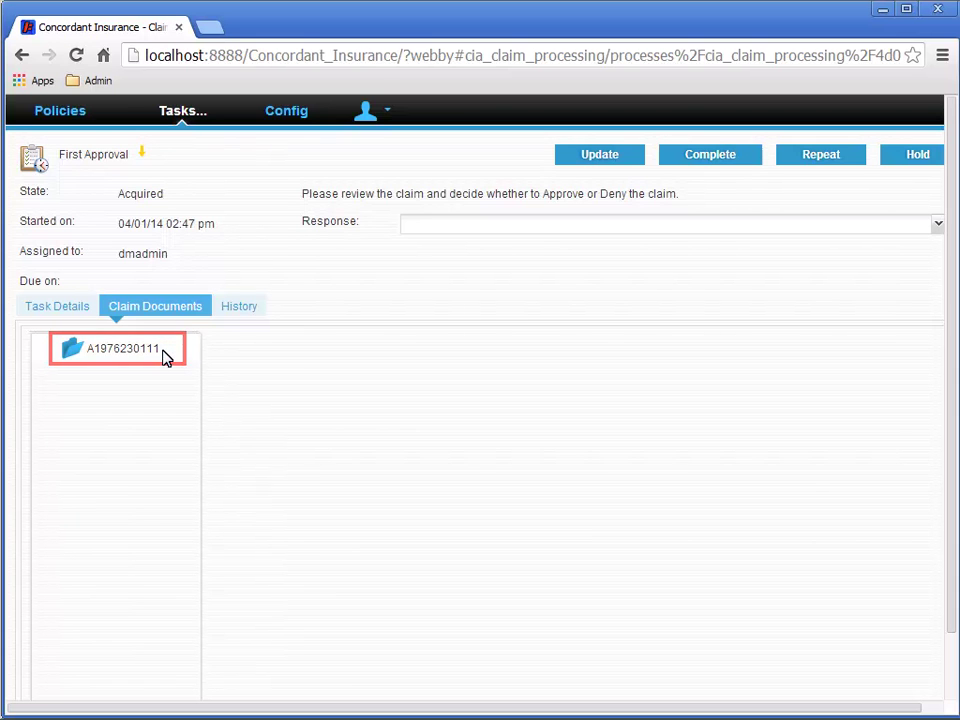
pyautogui.click(166, 356)
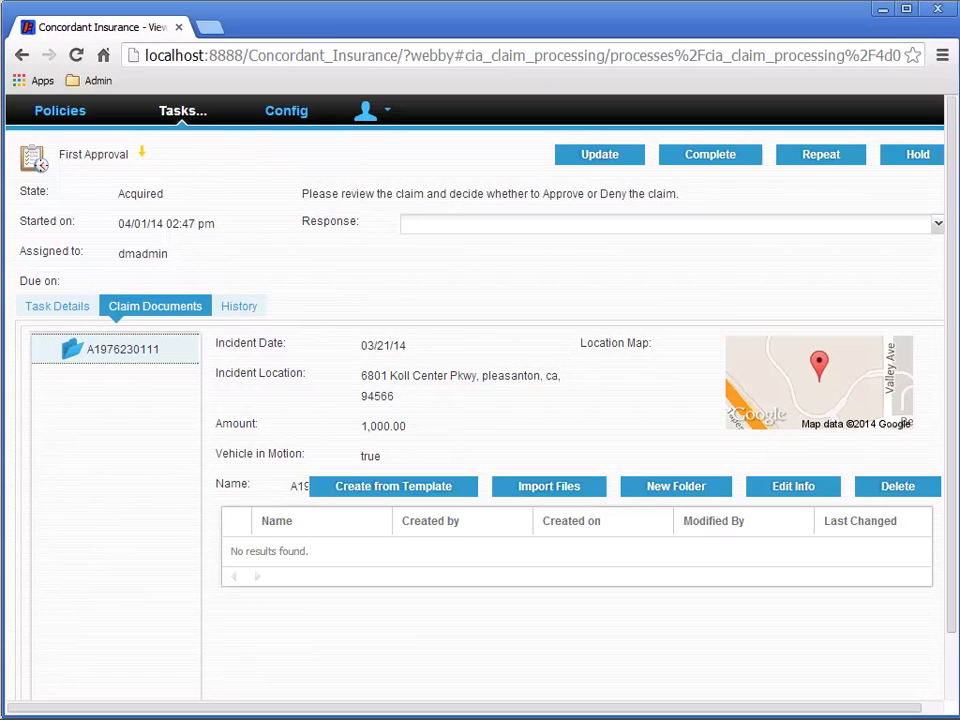
# - Set the response to Pre-approve and complete the First Approval task
pyautogui.click(938, 226)
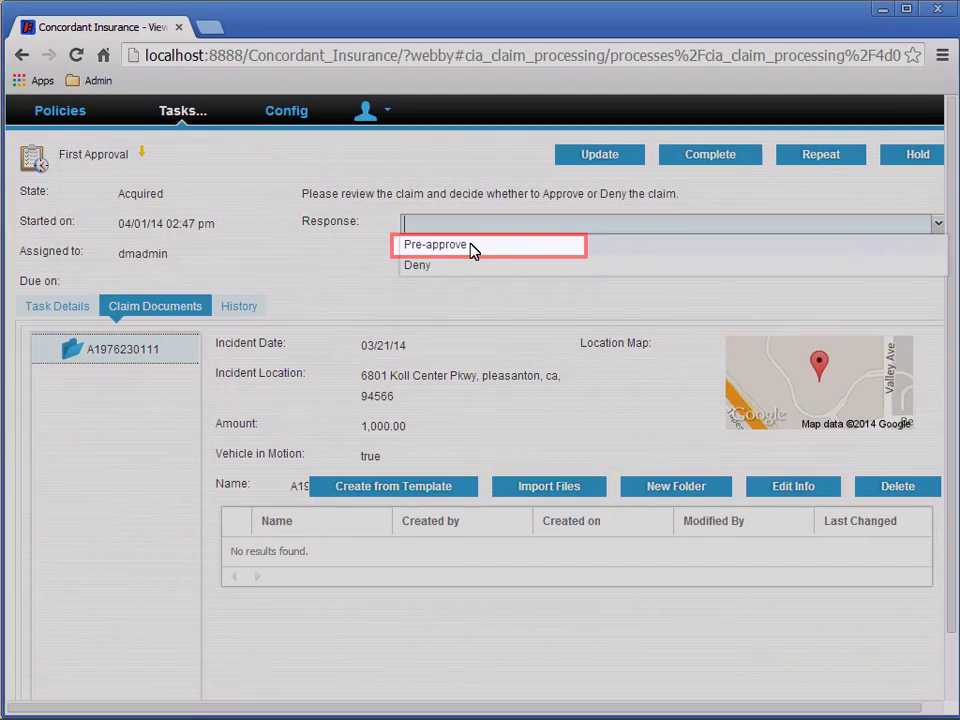
pyautogui.click(470, 245)
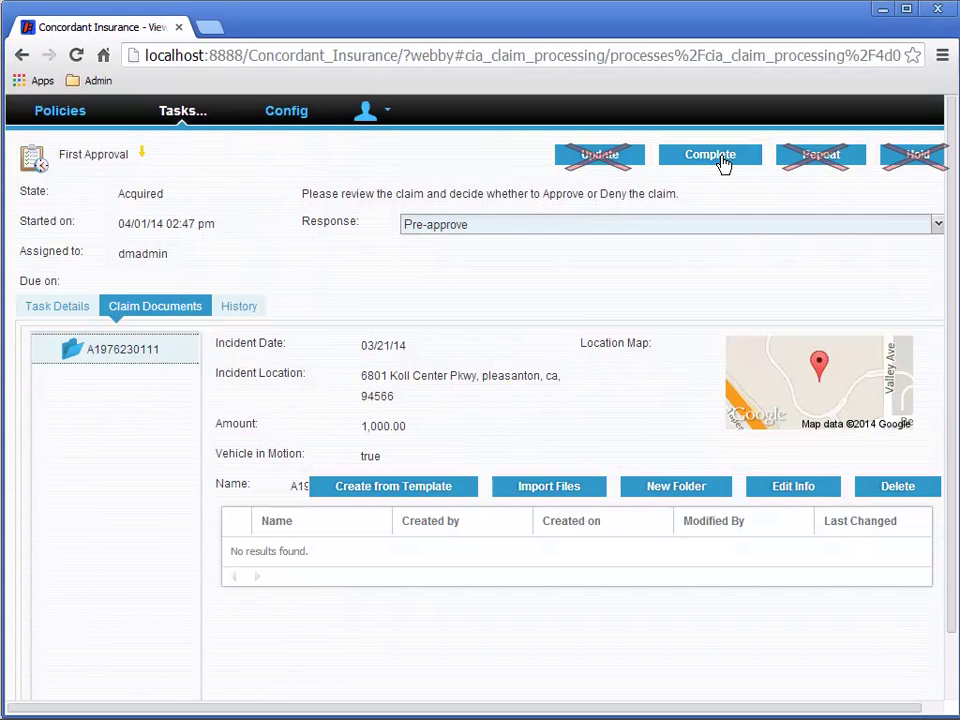
pyautogui.click(721, 158)
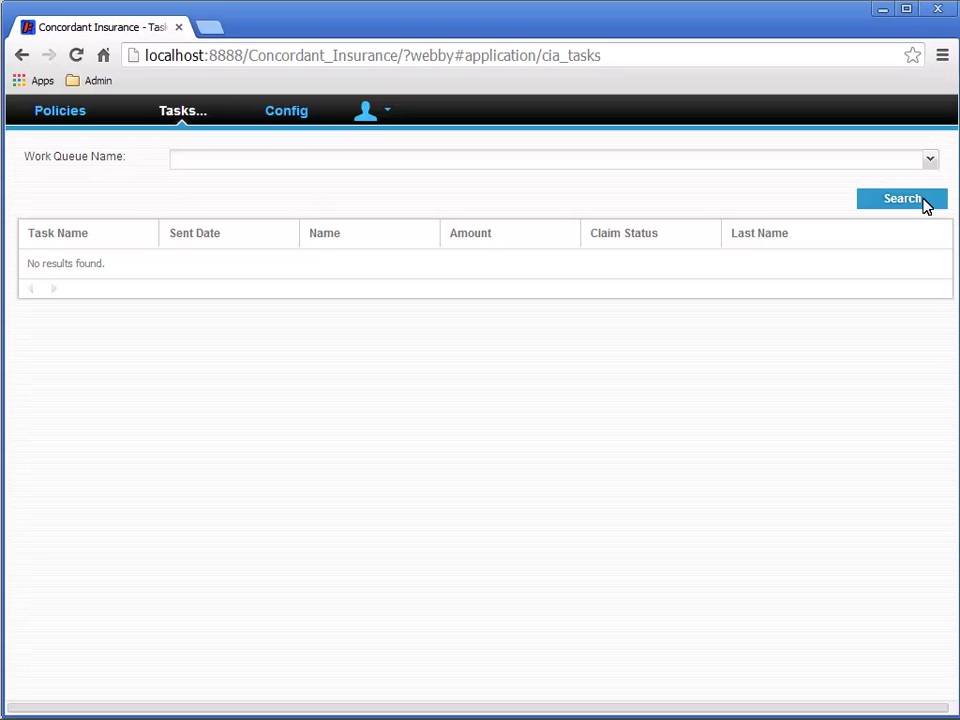
# - Refresh tasks, check the last policy's claims, and return to the task list with the Second Approval task
pyautogui.click(922, 201)
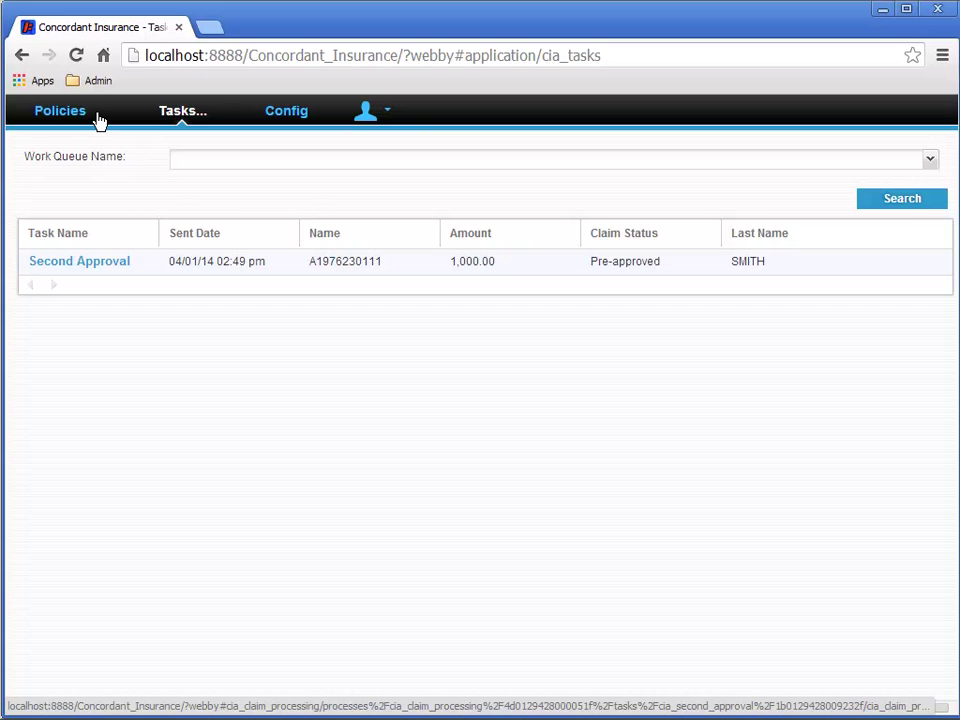
pyautogui.click(97, 118)
pyautogui.click(87, 176)
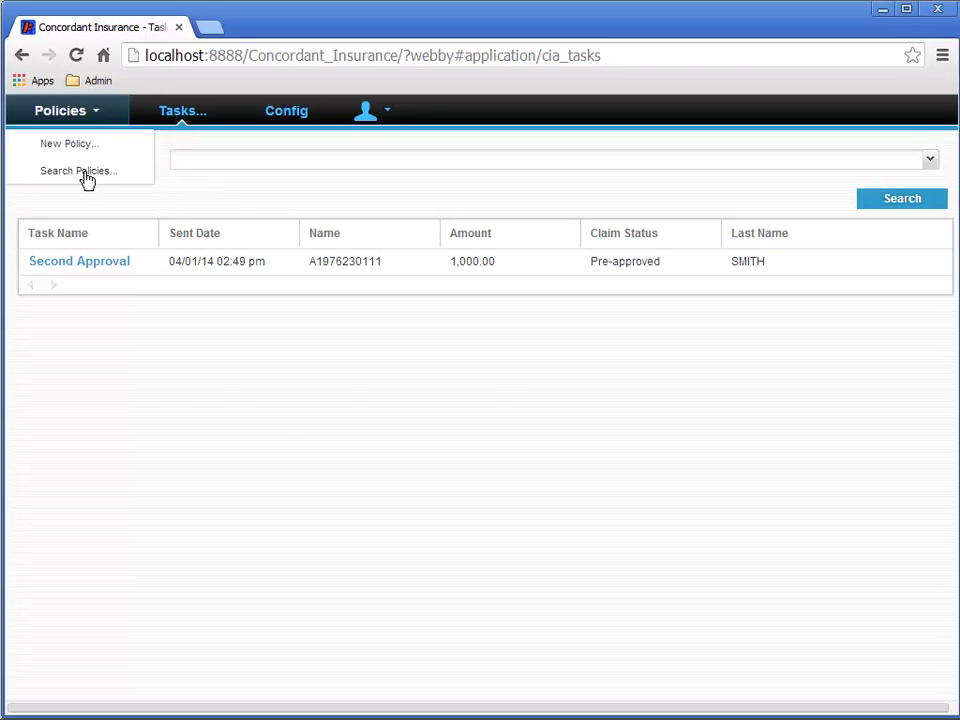
pyautogui.click(926, 234)
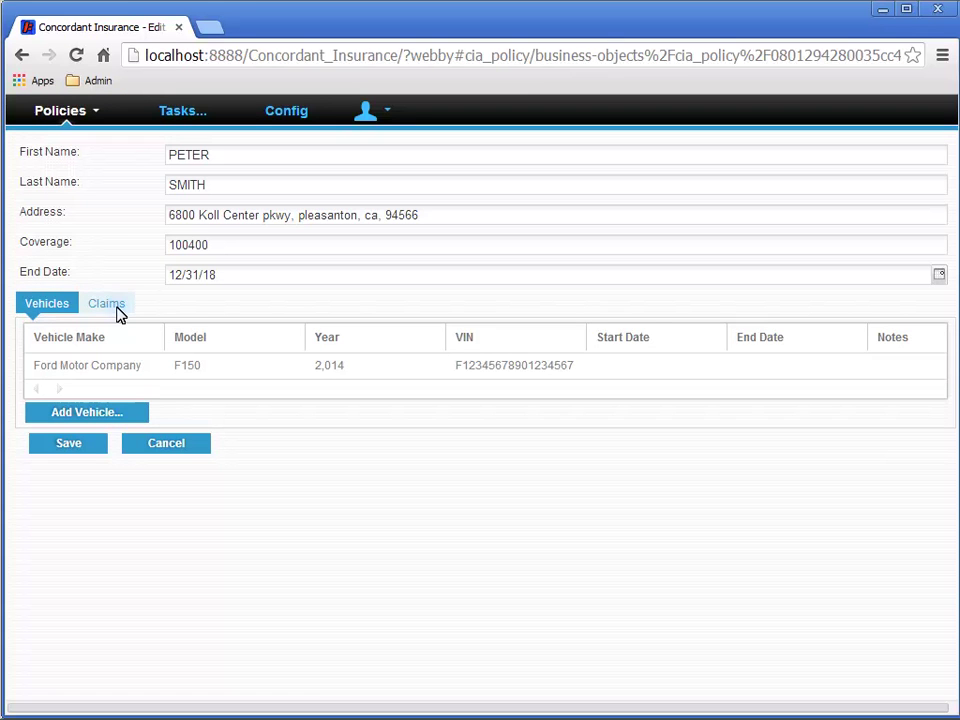
pyautogui.click(117, 313)
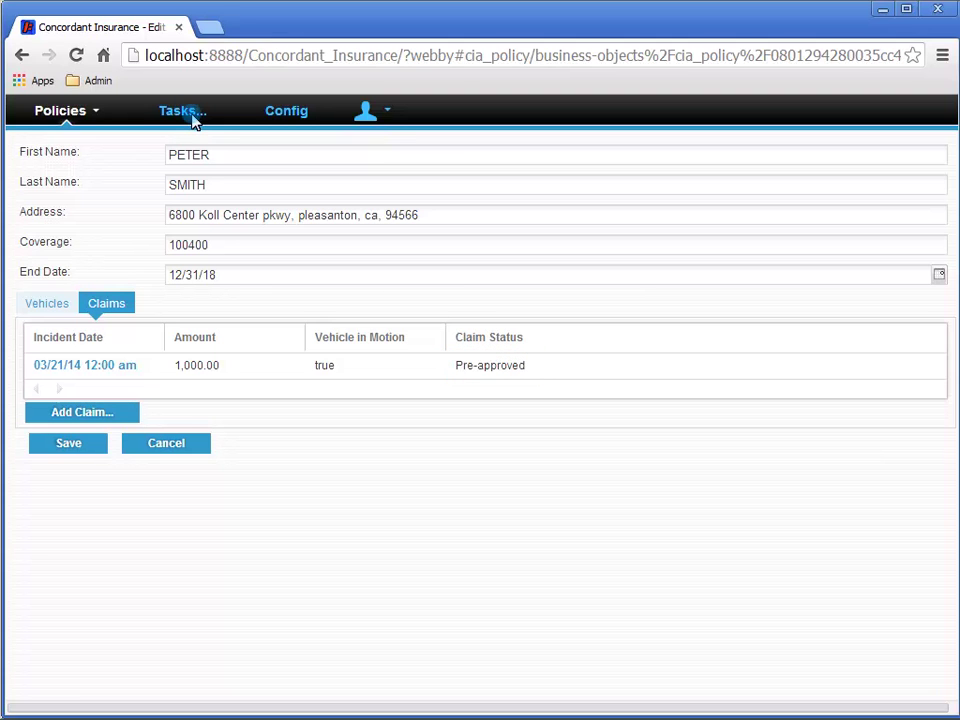
pyautogui.click(184, 116)
# - Acquire the Second Approval task, review its history, and complete it with the Approve response
pyautogui.click(97, 265)
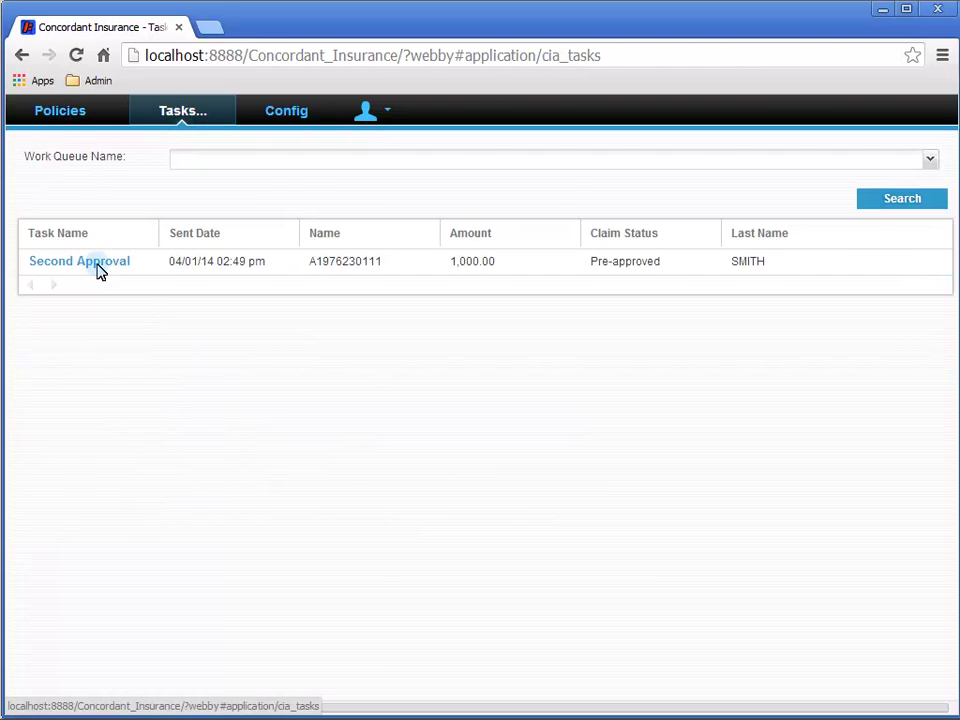
pyautogui.click(829, 168)
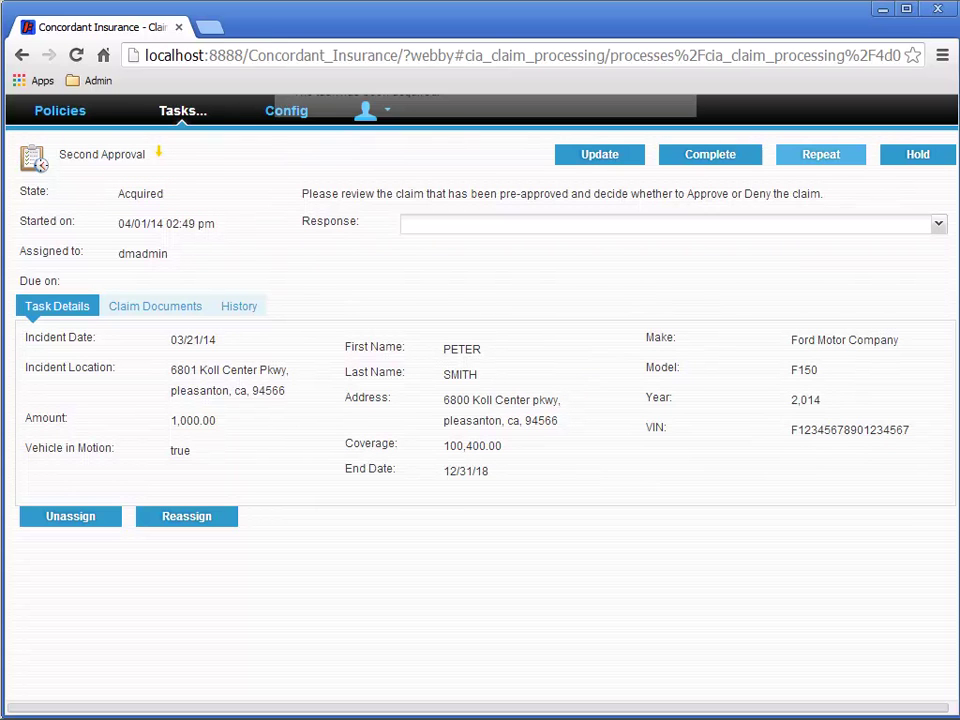
pyautogui.click(236, 308)
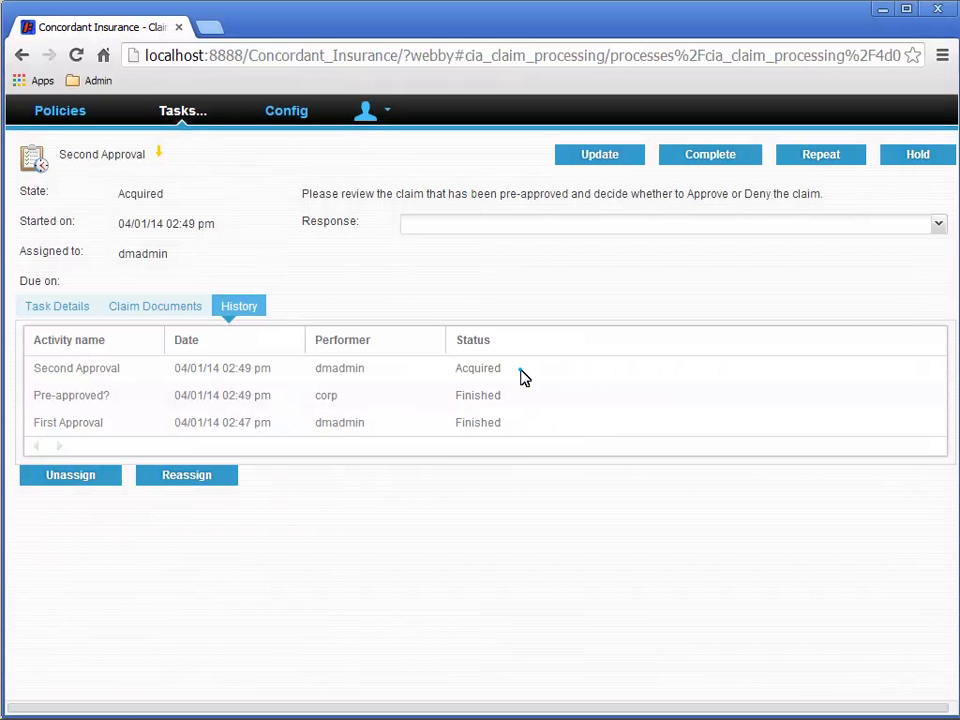
pyautogui.click(458, 224)
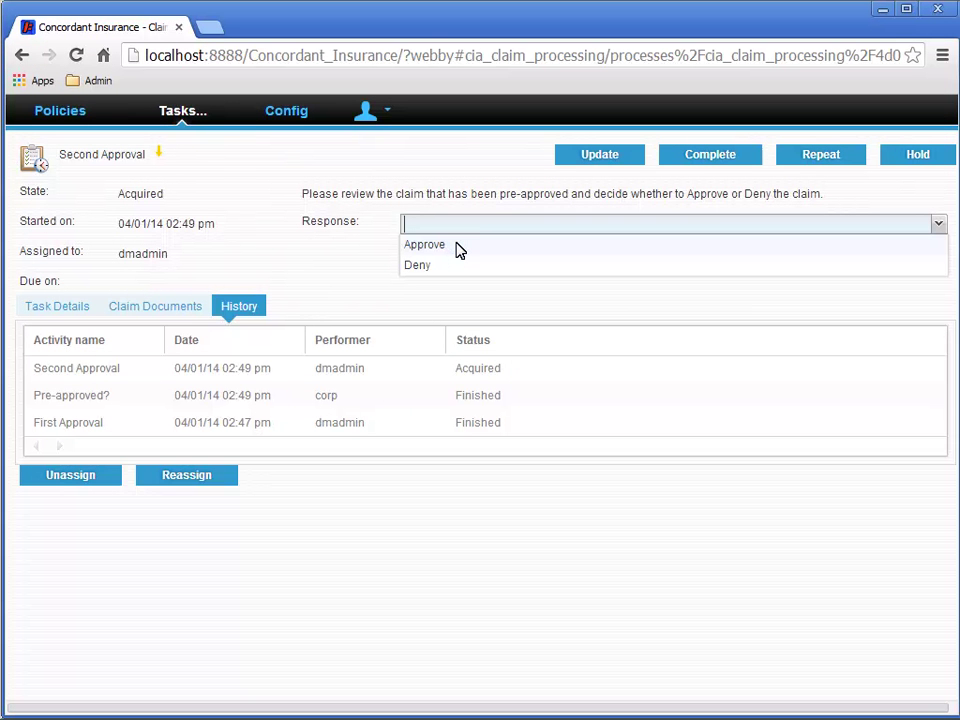
pyautogui.click(455, 246)
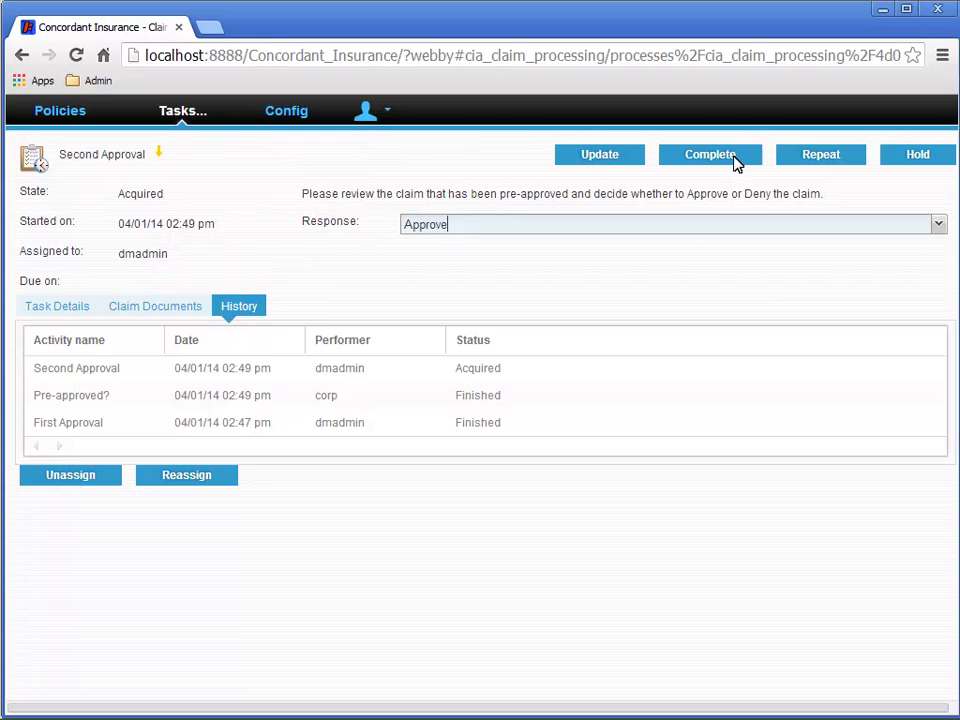
pyautogui.click(733, 160)
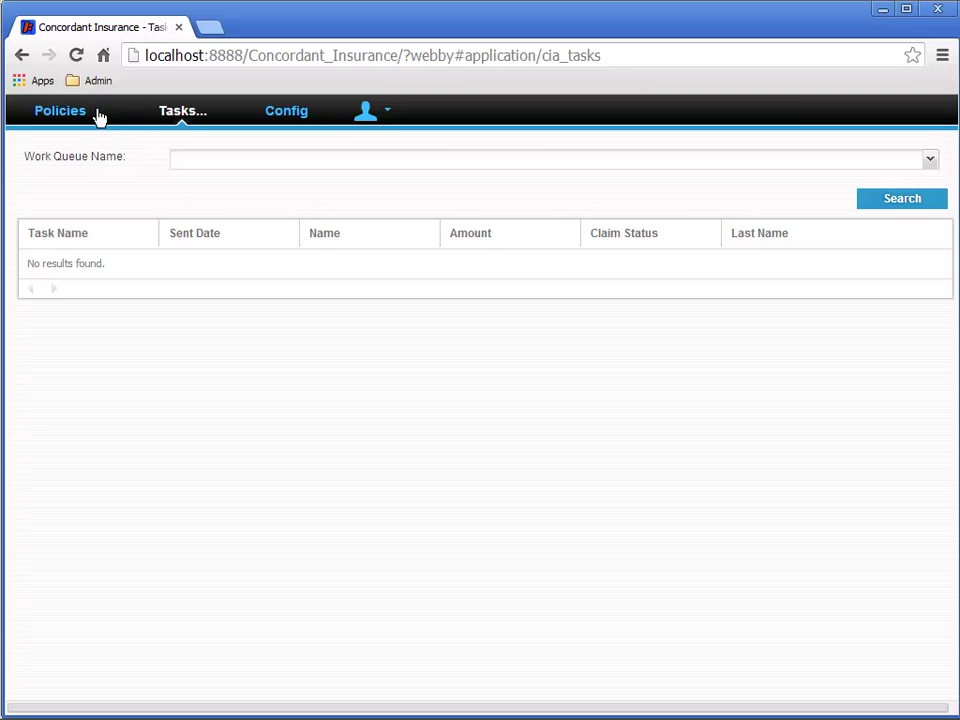
# - Open the last edited policy's Claims tab and add a new claim, starting at the incident date
pyautogui.click(97, 113)
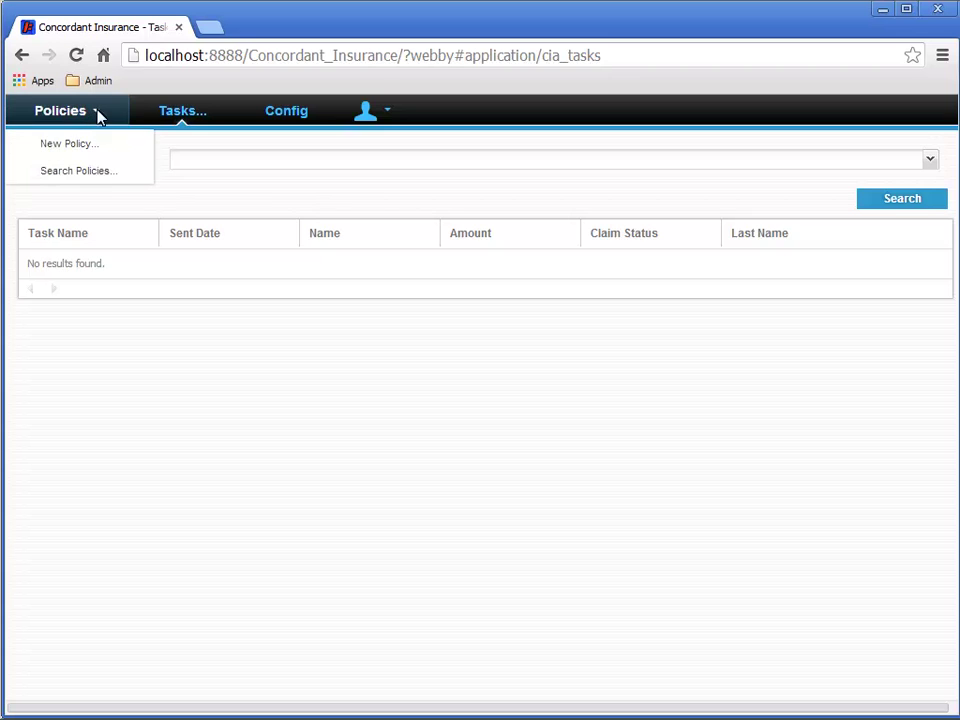
pyautogui.click(104, 172)
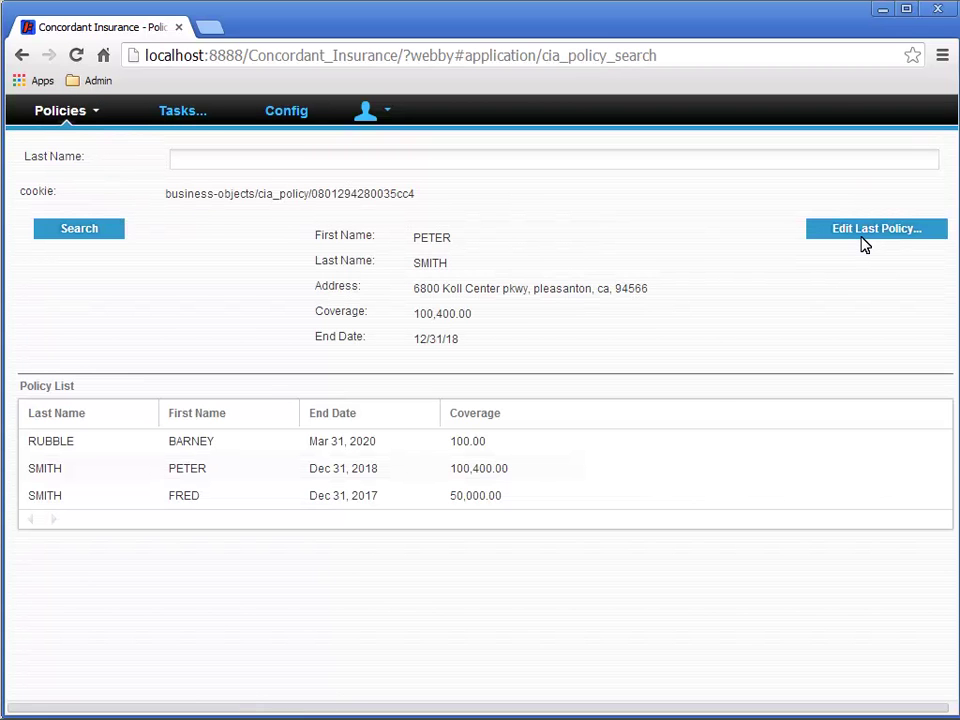
pyautogui.click(861, 238)
pyautogui.click(108, 306)
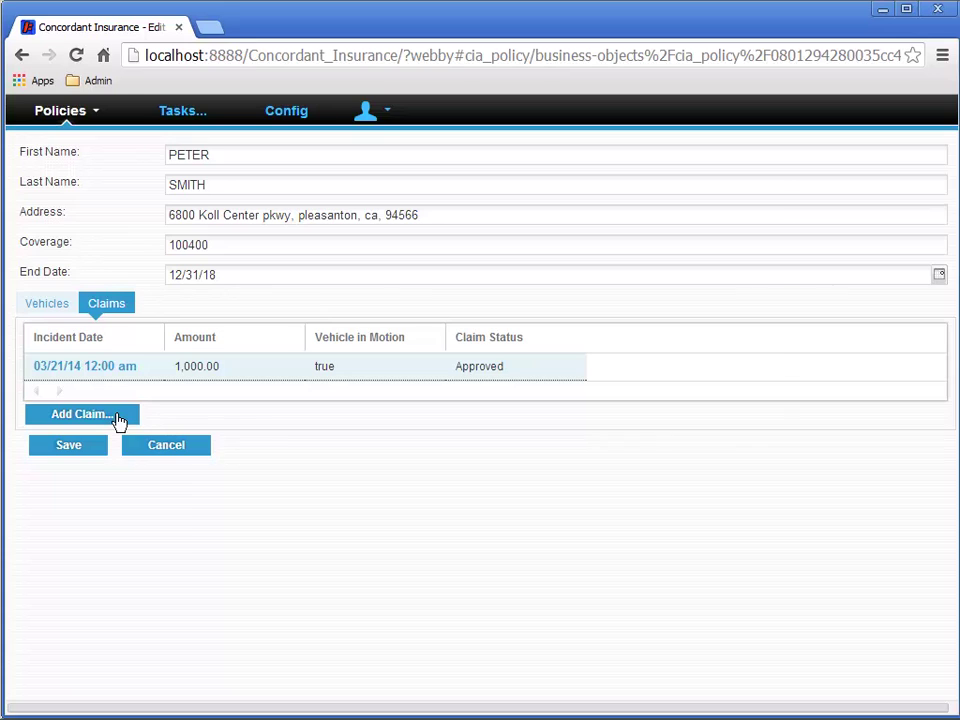
pyautogui.click(118, 419)
pyautogui.click(388, 249)
# - Create a claim dated 03/22/2014 for 2000 with the incident location address, policy vehicle, and Vehicle in Motion
pyautogui.write('03/22/20')
pyautogui.write('14')
pyautogui.click(447, 281)
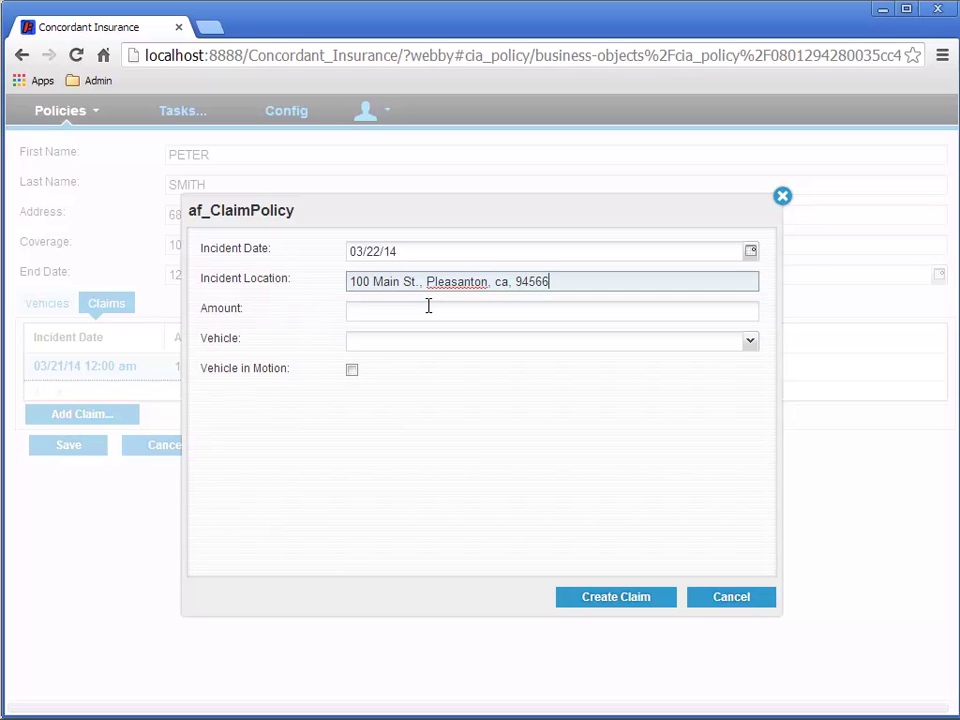
pyautogui.click(450, 308)
pyautogui.write('2000')
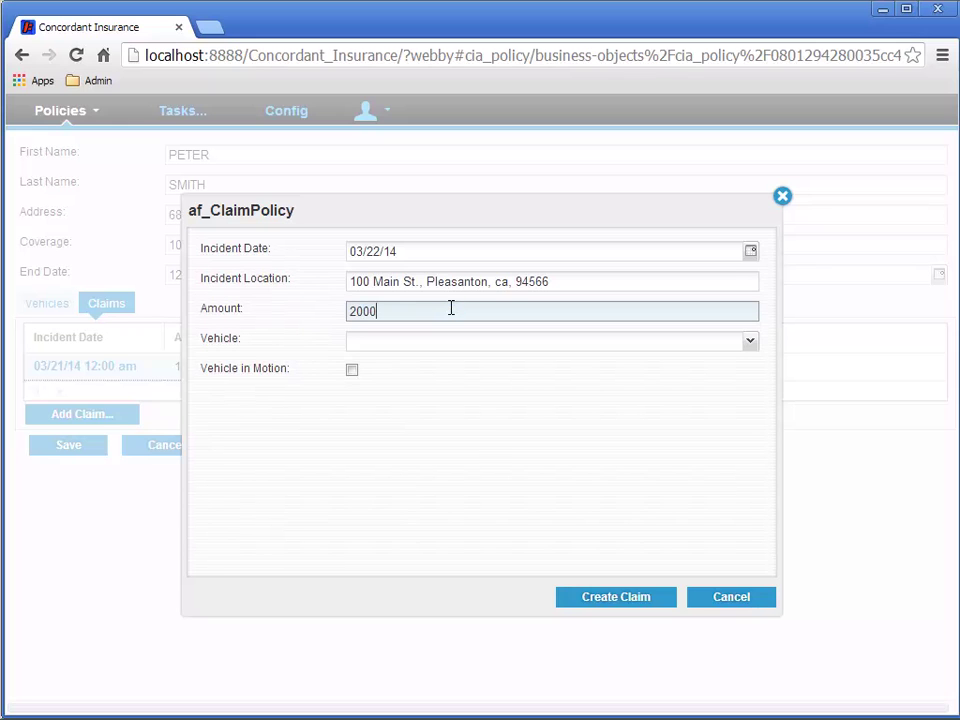
pyautogui.click(752, 344)
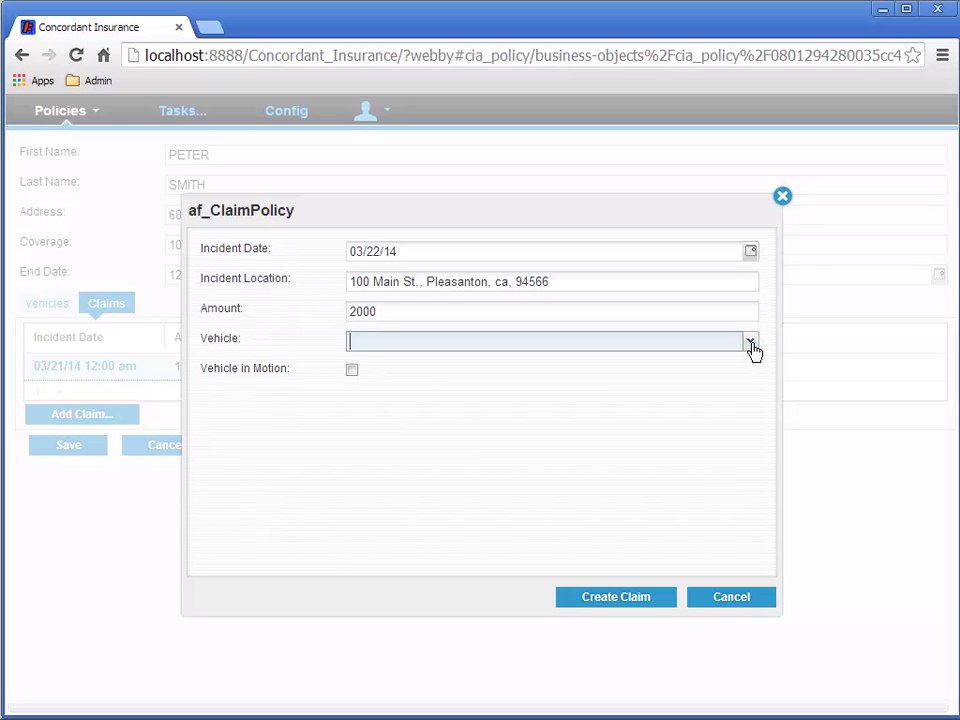
pyautogui.click(418, 365)
pyautogui.click(352, 370)
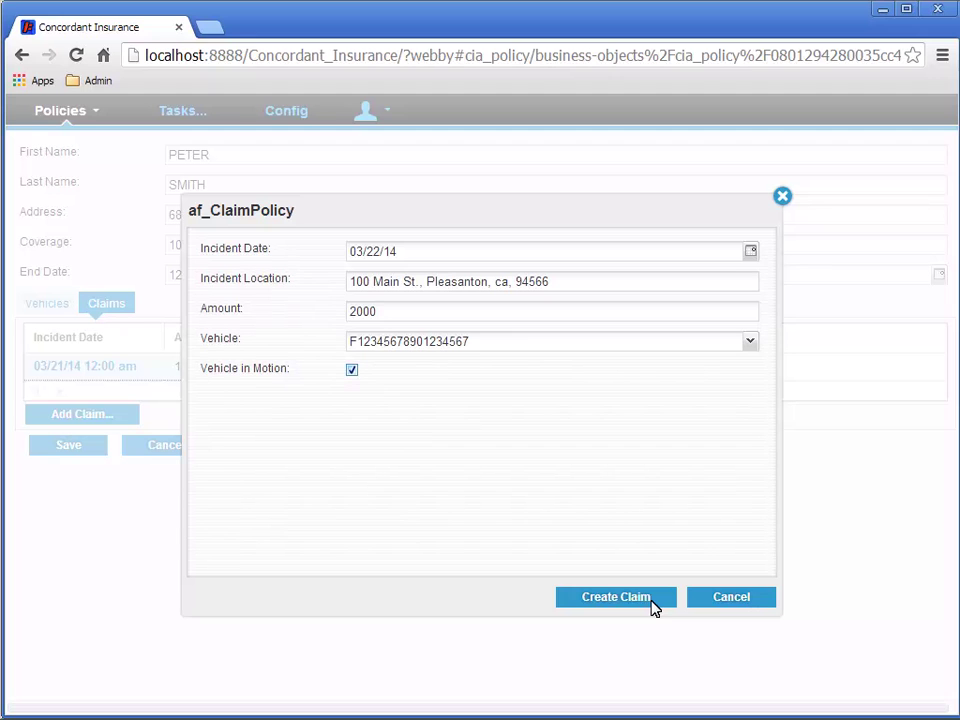
pyautogui.click(650, 600)
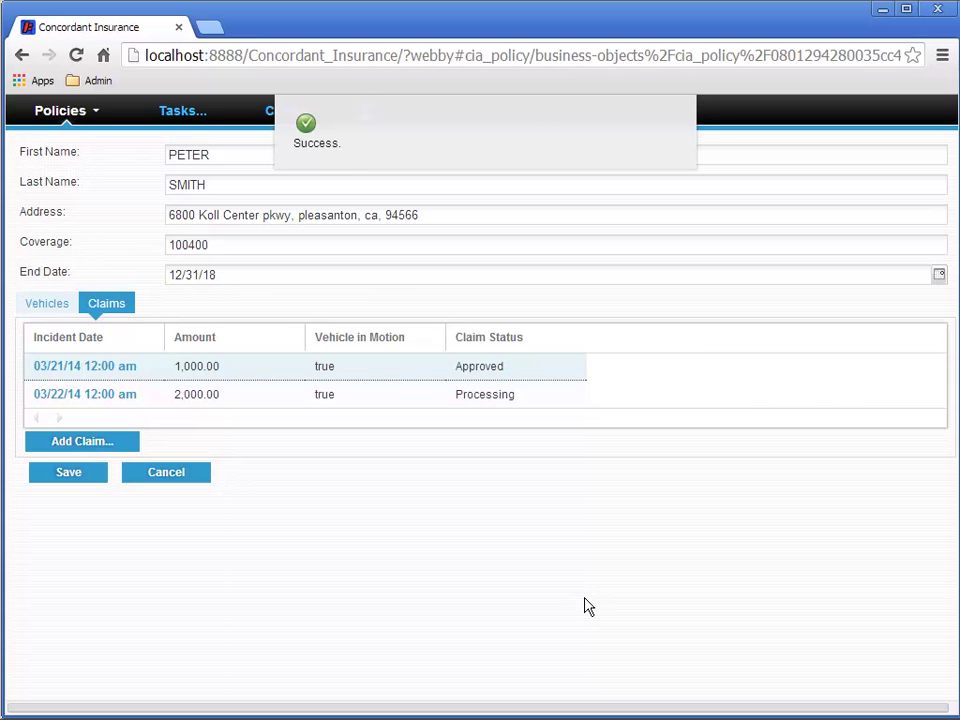
# - Acquire the First Approval task for the new 2,000.00 claim from the task list
pyautogui.click(173, 113)
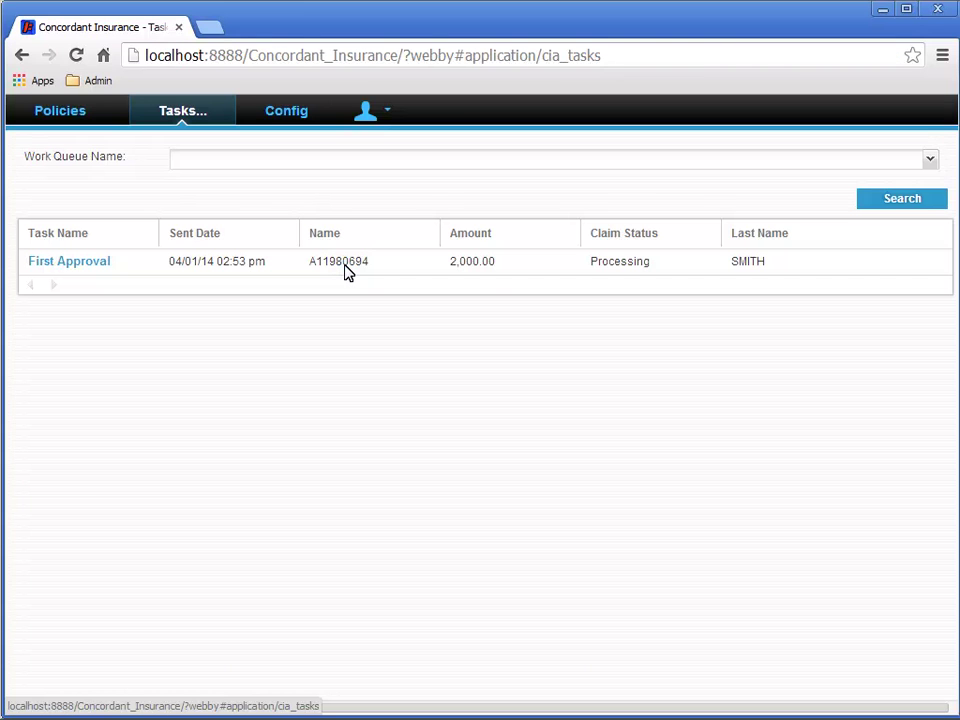
pyautogui.rightClick(344, 269)
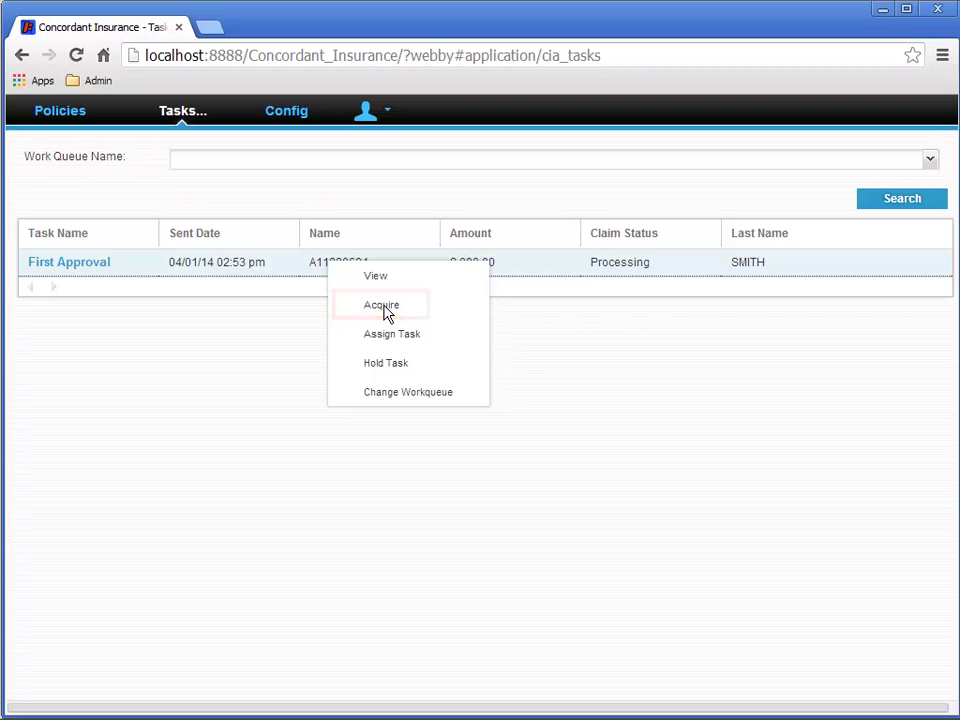
pyautogui.click(386, 305)
pyautogui.rightClick(354, 268)
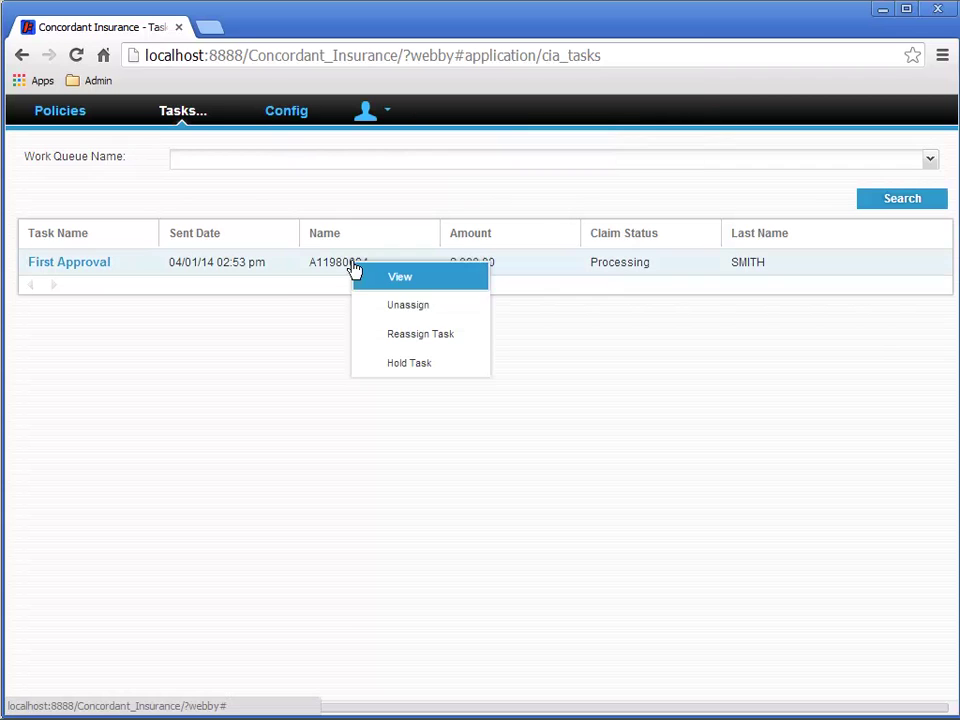
# - View the First Approval task details, then close the Chrome preview window
pyautogui.click(403, 280)
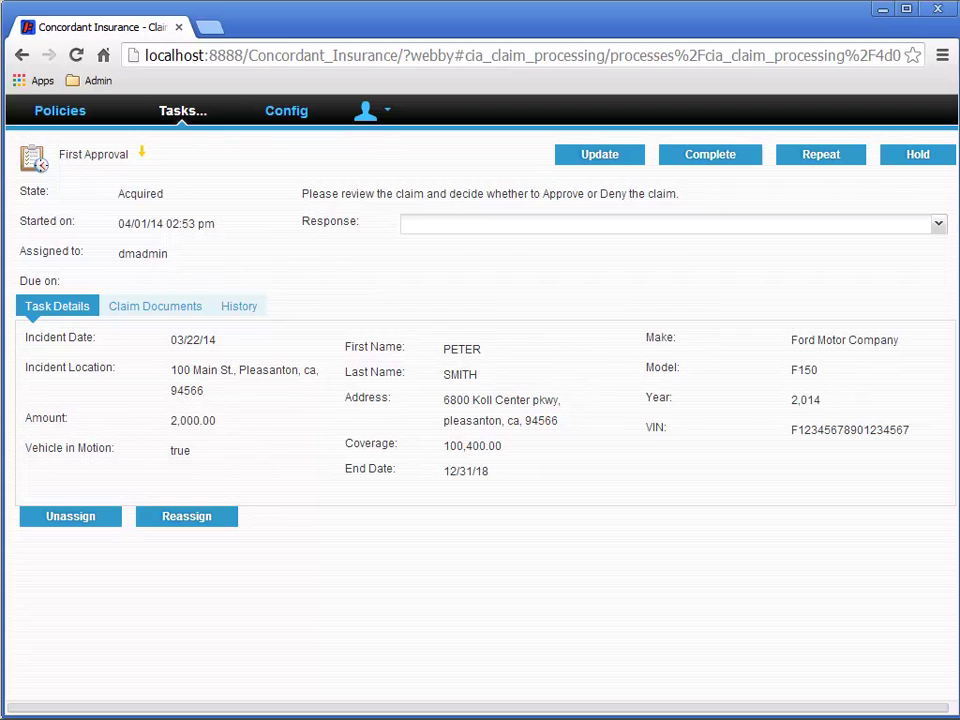
pyautogui.click(940, 10)
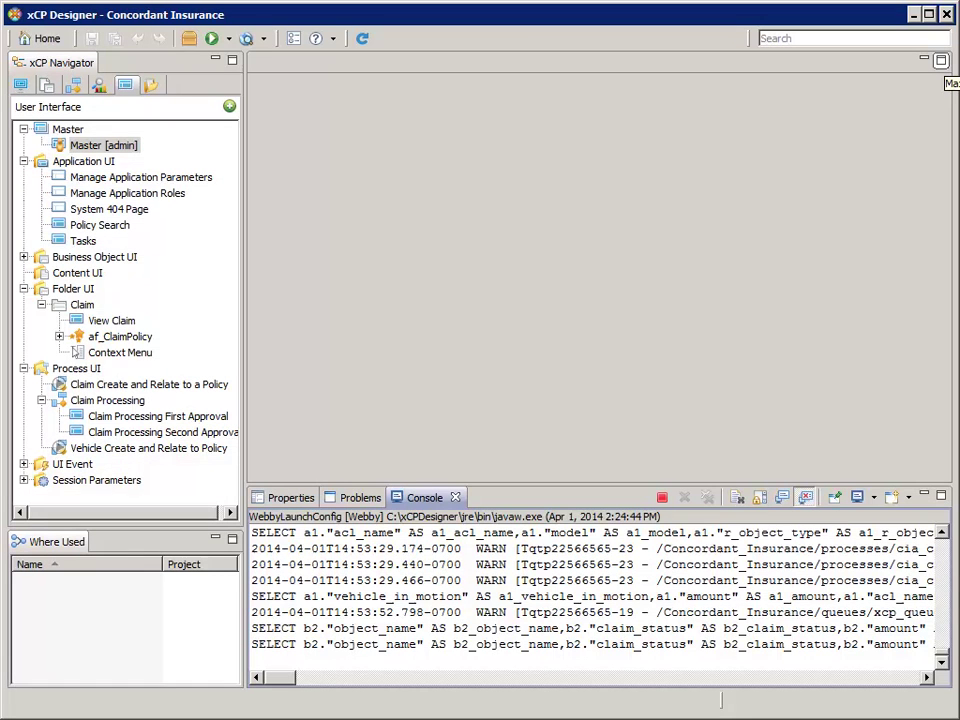